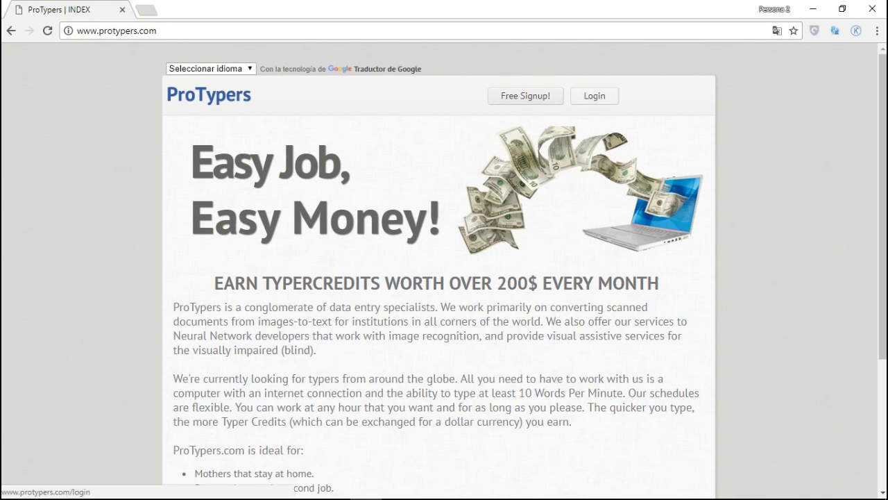
left_click(602, 101)
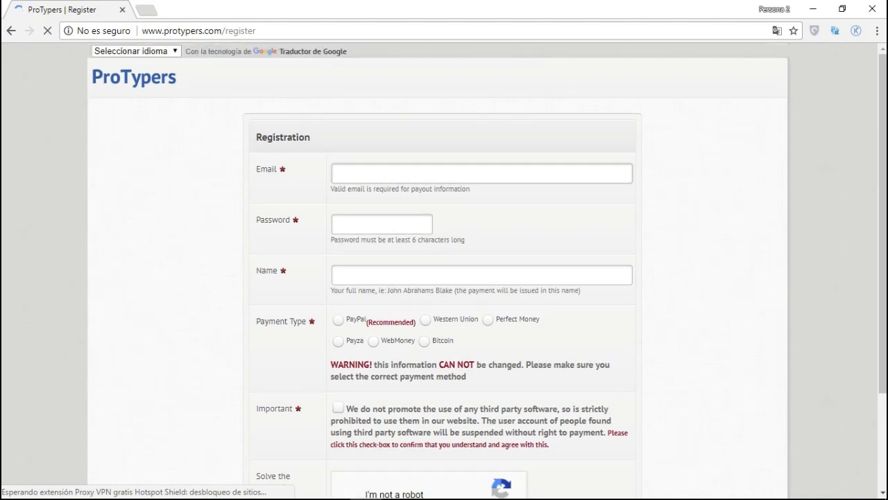
scroll(445, 278, "down", 2)
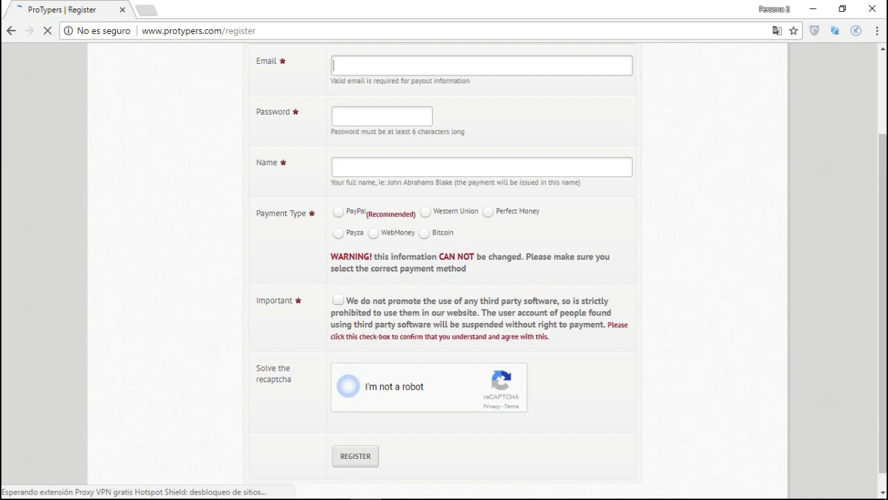
left_click(349, 368)
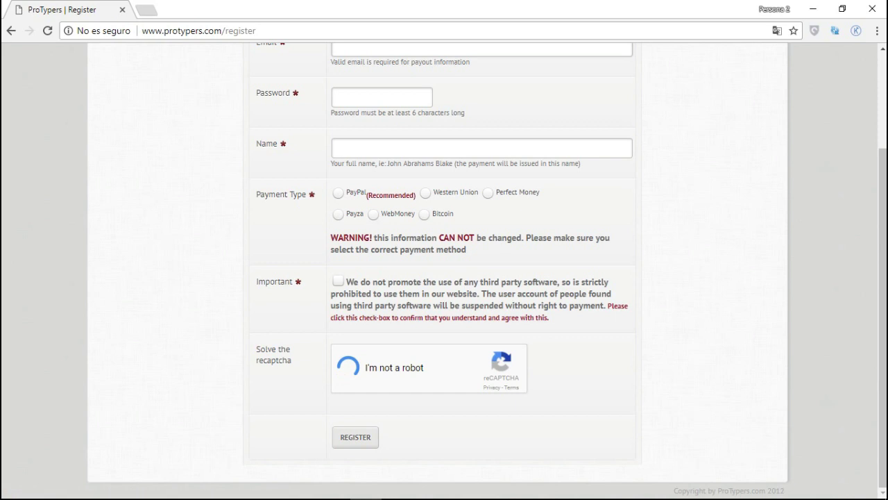
scroll(444, 271, "up", 2)
key("alt+Left")
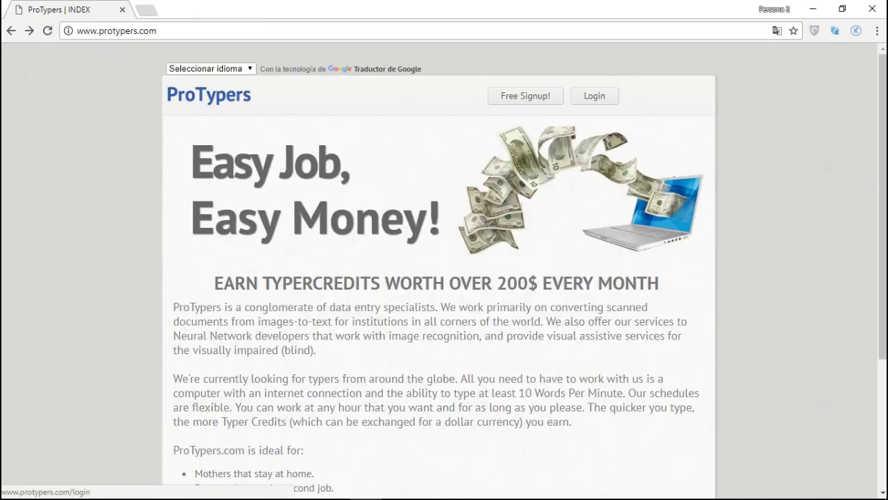
Step: Log in with the saved account e-mail and password, then dismiss the alerts and save-password prompt
left_click(601, 100)
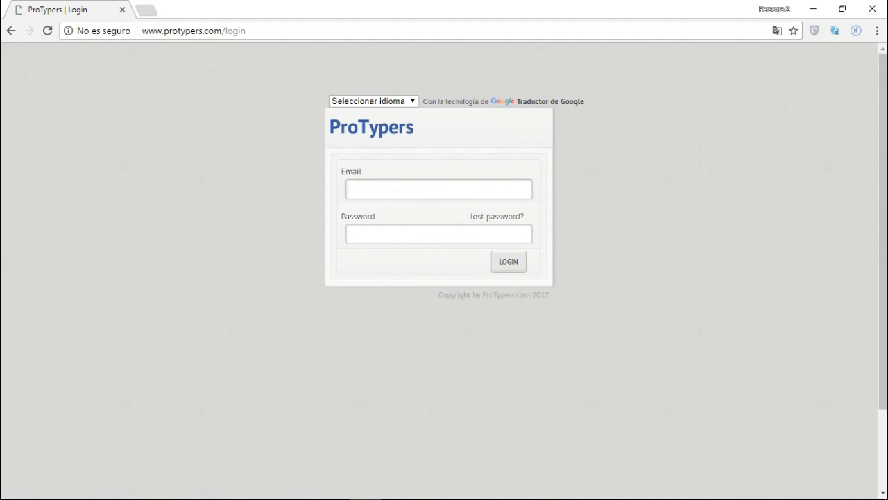
type("d")
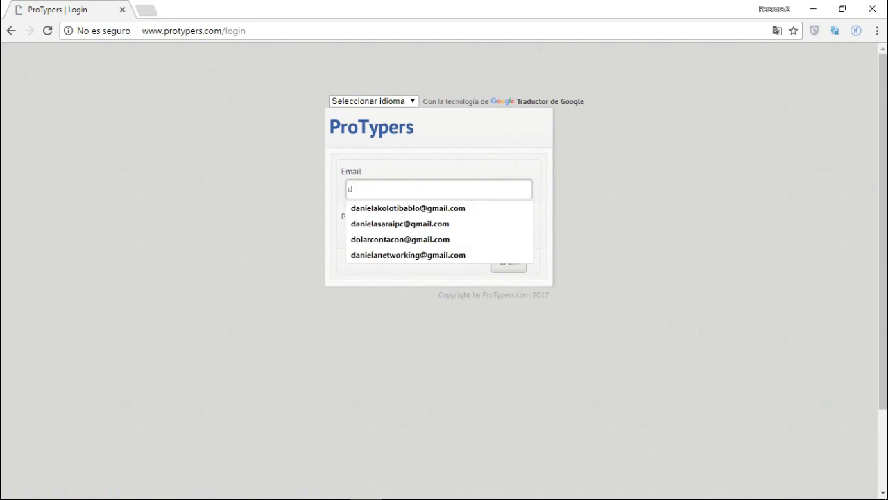
key("Down")
key("Down")
key("Return")
left_click(439, 233)
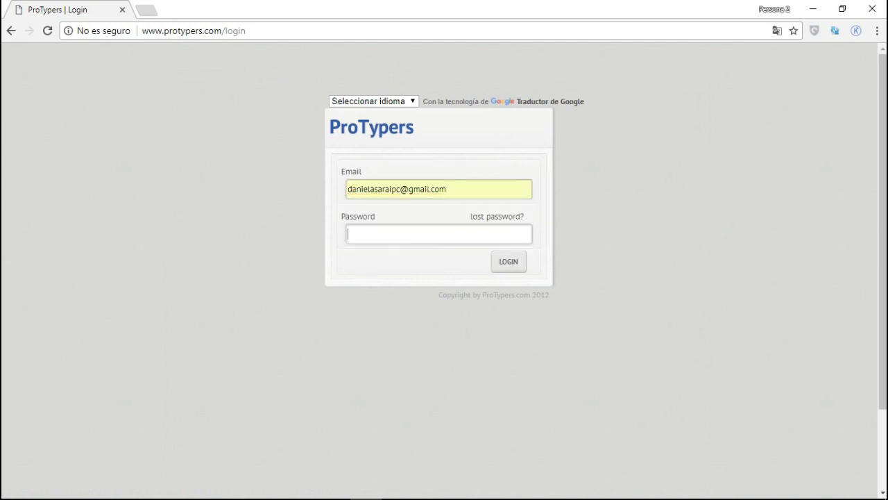
type("•••••••••")
key("Return")
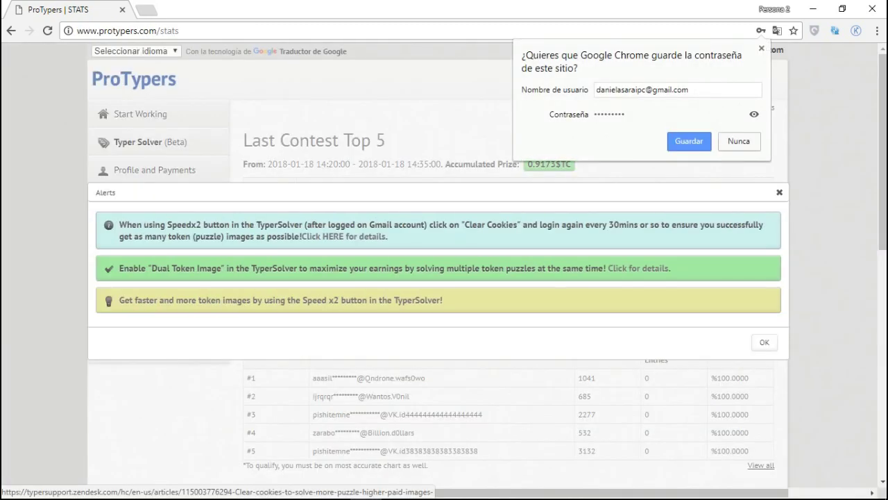
left_click(779, 192)
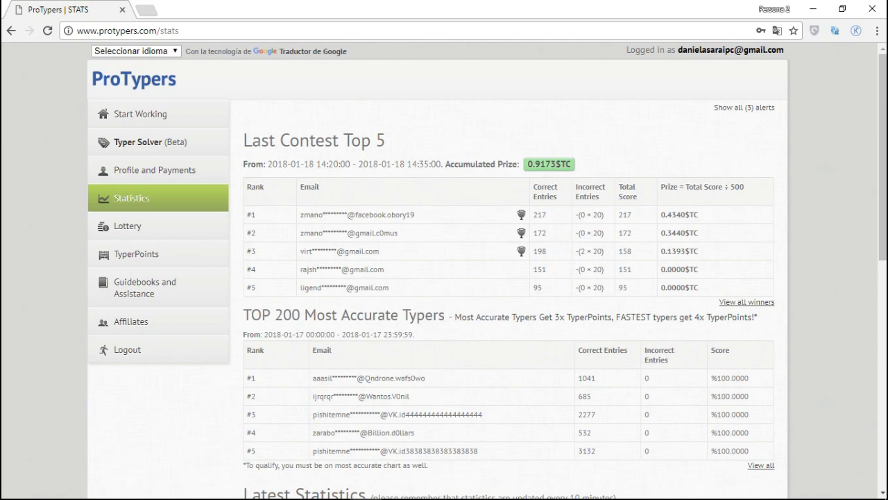
scroll(485, 271, "down", 2)
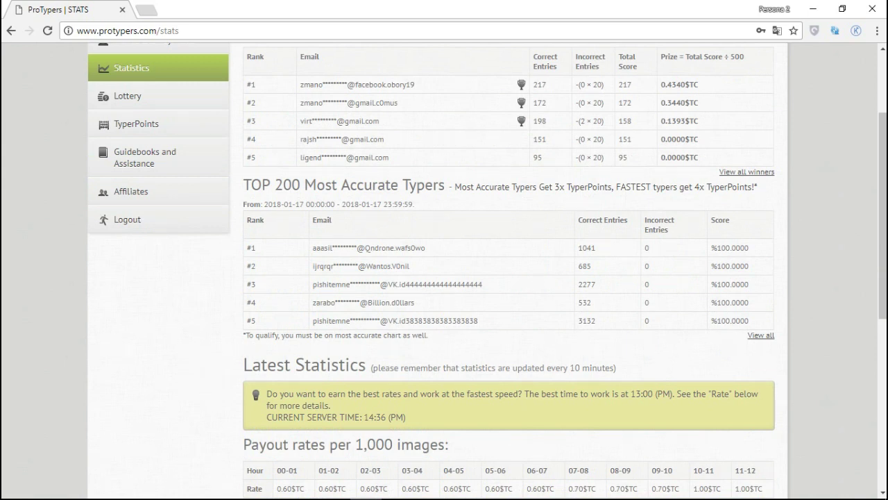
left_click_drag(711, 248, 749, 248)
scroll(509, 278, "down", 2)
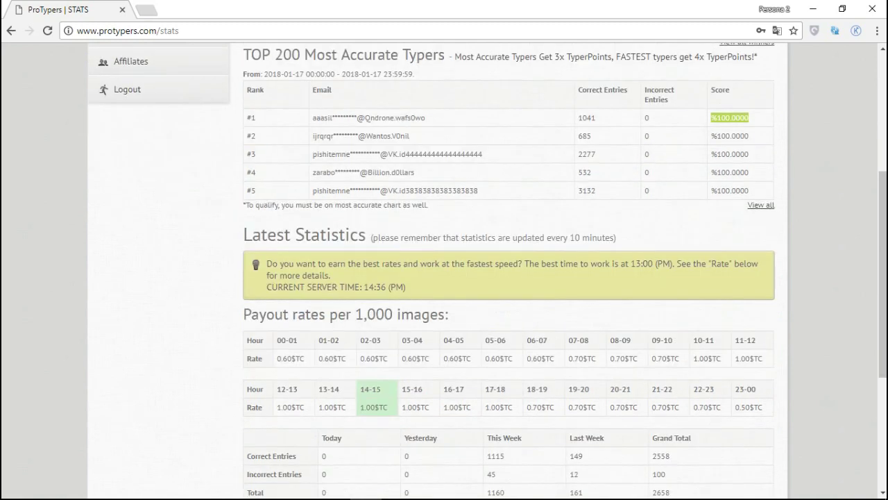
scroll(508, 278, "down", 1)
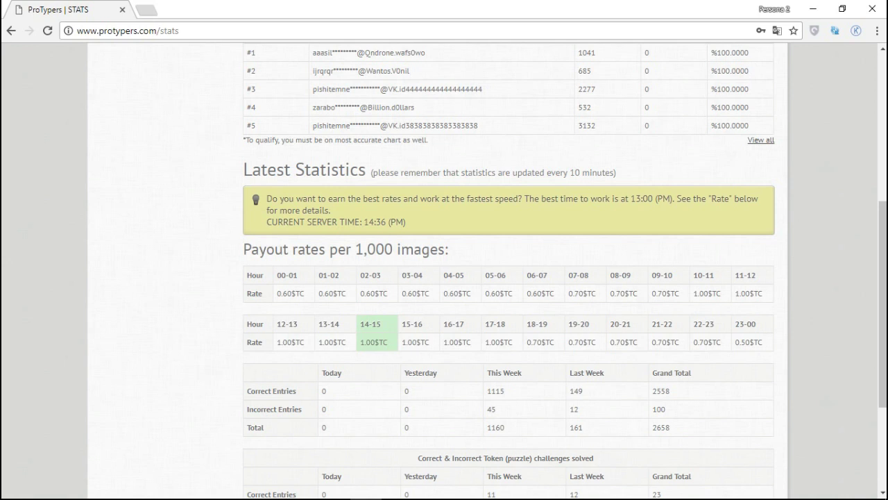
scroll(444, 277, "down", 2)
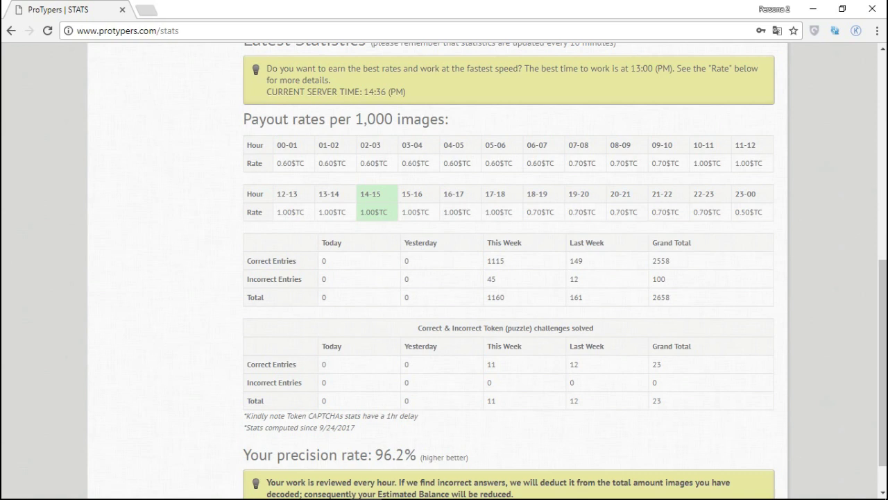
scroll(509, 278, "down", 1)
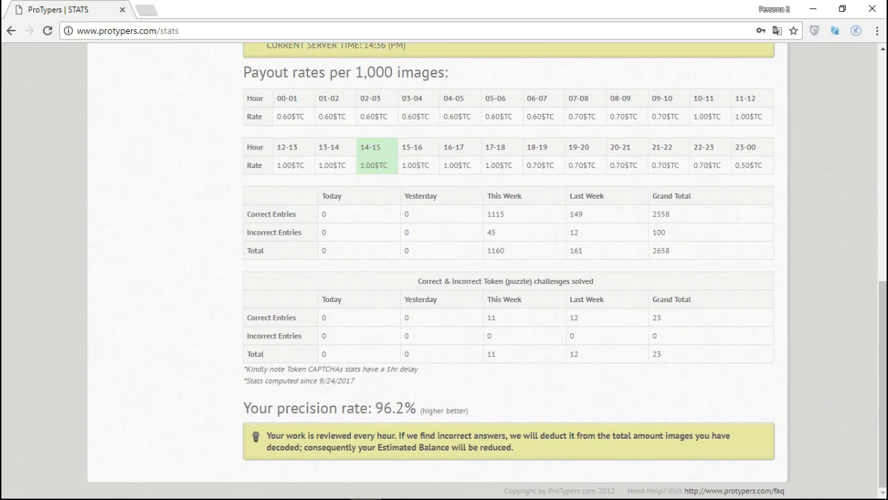
scroll(485, 270, "up", 4)
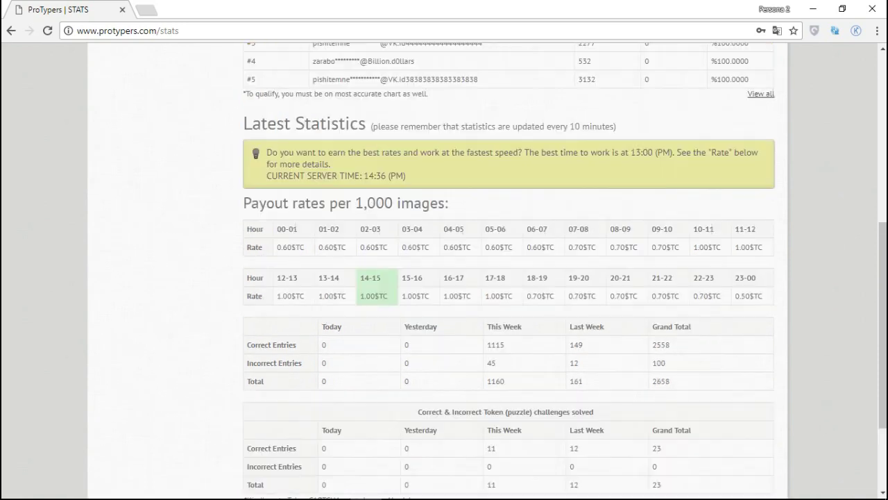
scroll(485, 270, "up", 4)
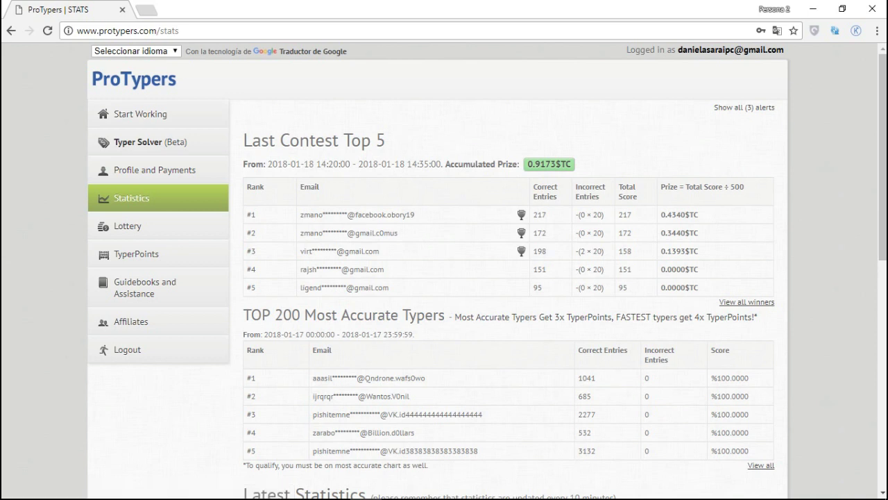
Step: Open Profile and Payments and scroll down to the Payments section showing $1.7192
left_click(155, 170)
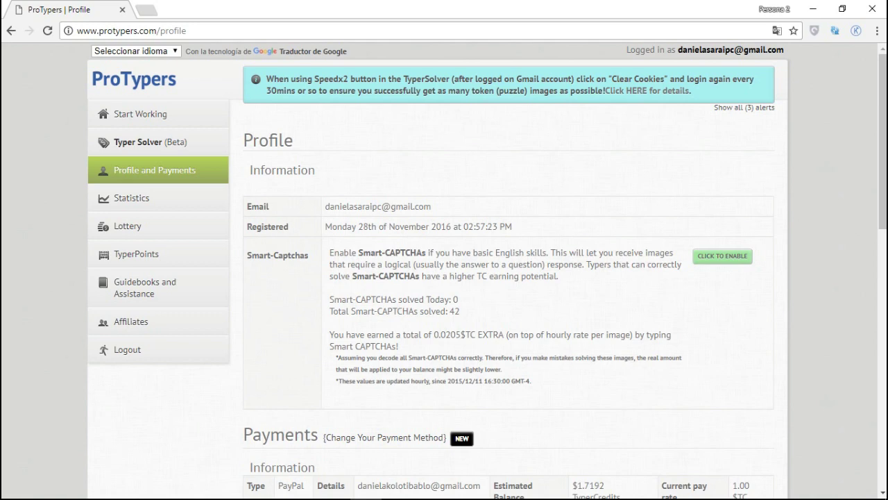
scroll(486, 271, "down", 3)
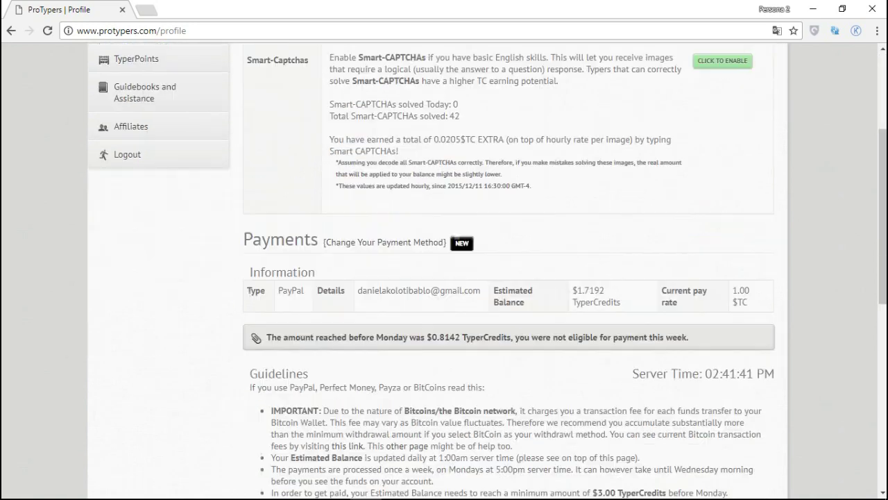
scroll(444, 277, "down", 1)
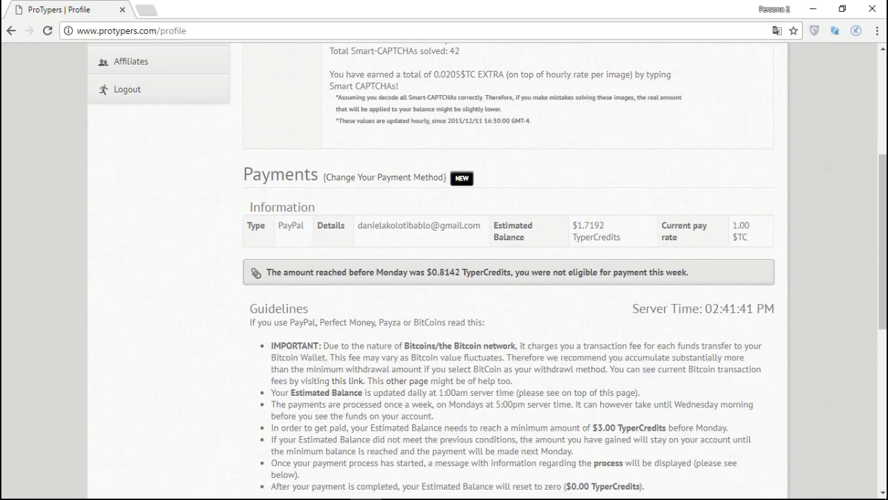
scroll(486, 278, "down", 2)
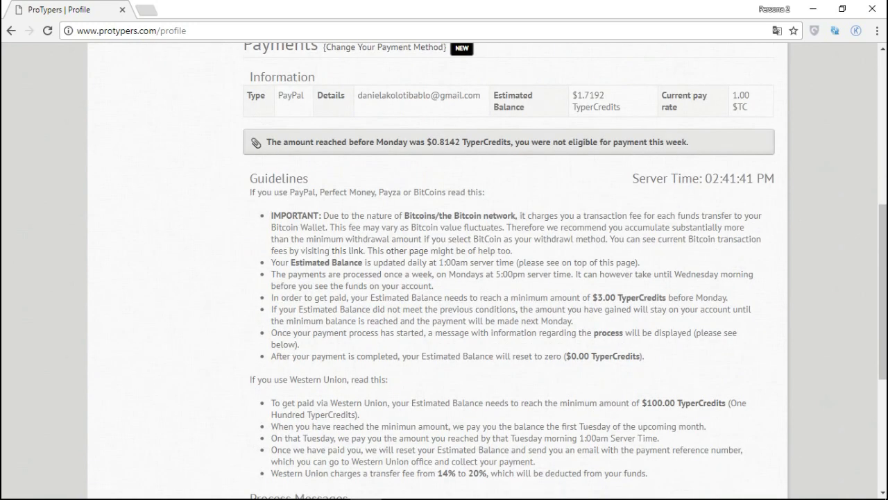
scroll(486, 278, "down", 2)
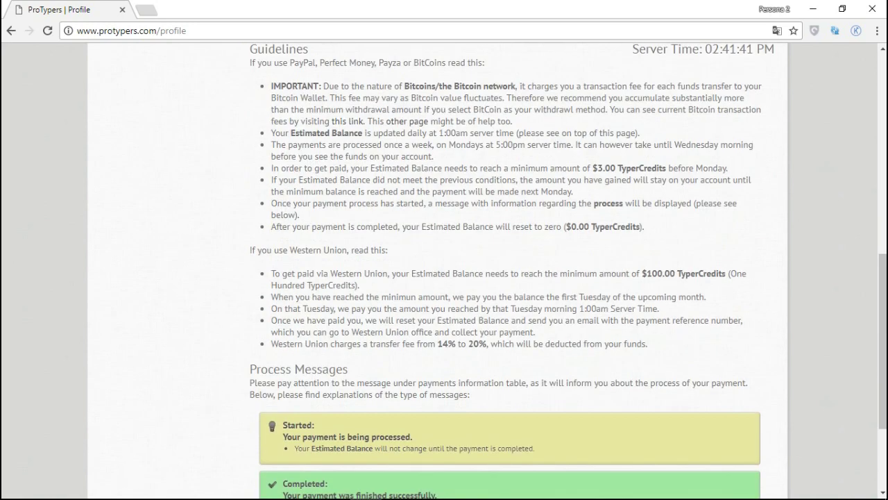
scroll(486, 278, "up", 1)
scroll(486, 277, "up", 1)
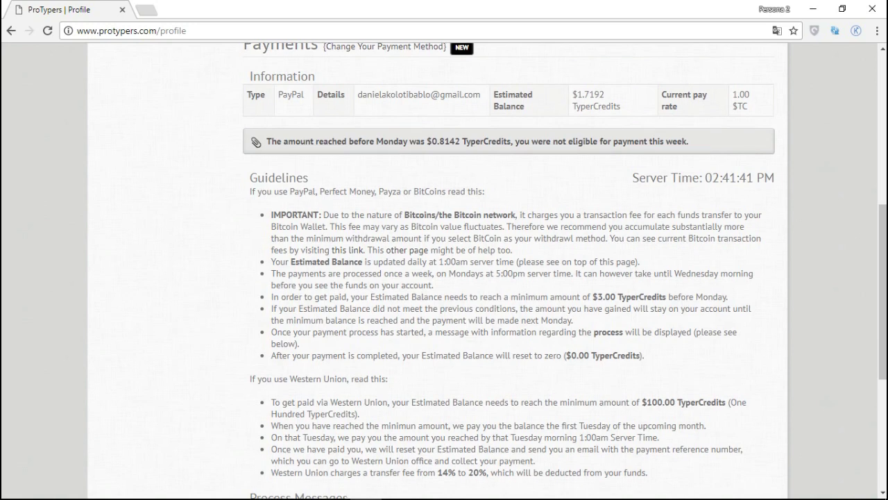
scroll(444, 271, "down", 2)
scroll(444, 271, "down", 2)
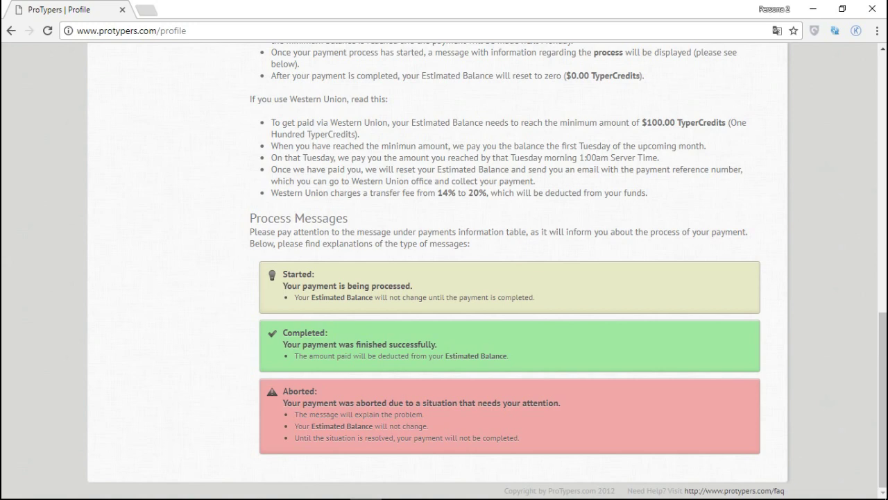
scroll(444, 271, "up", 3)
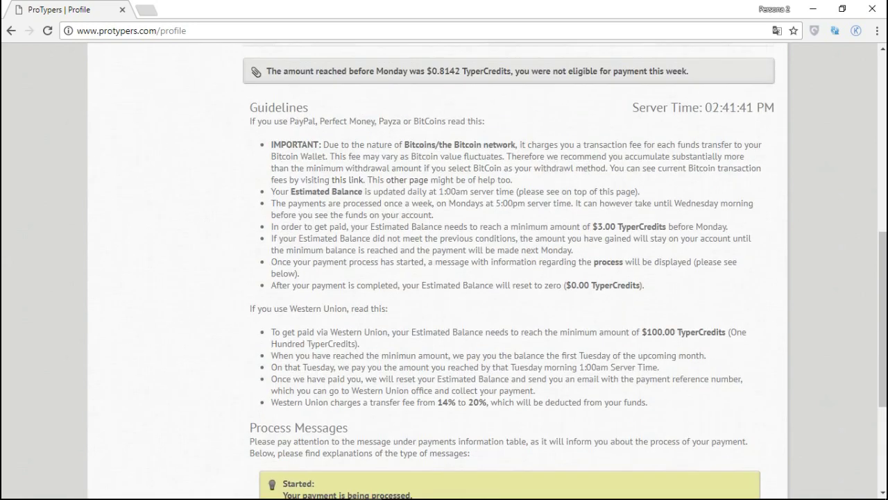
scroll(444, 271, "up", 2)
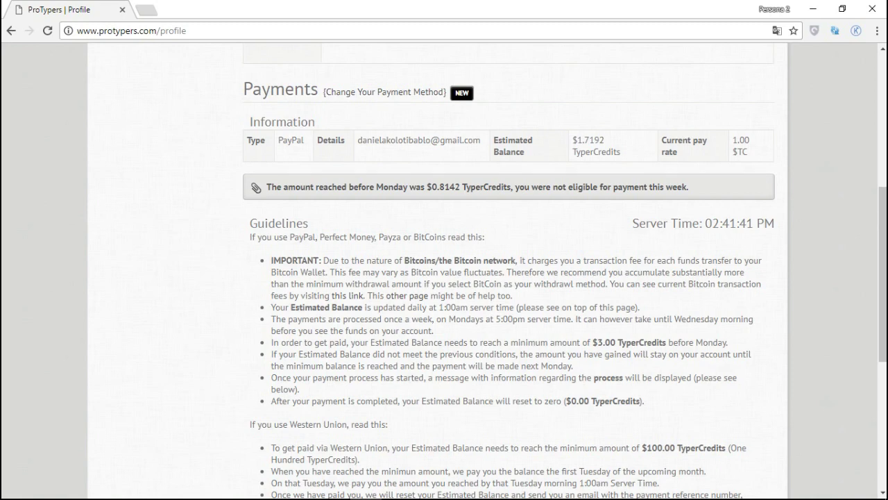
scroll(445, 271, "down", 5)
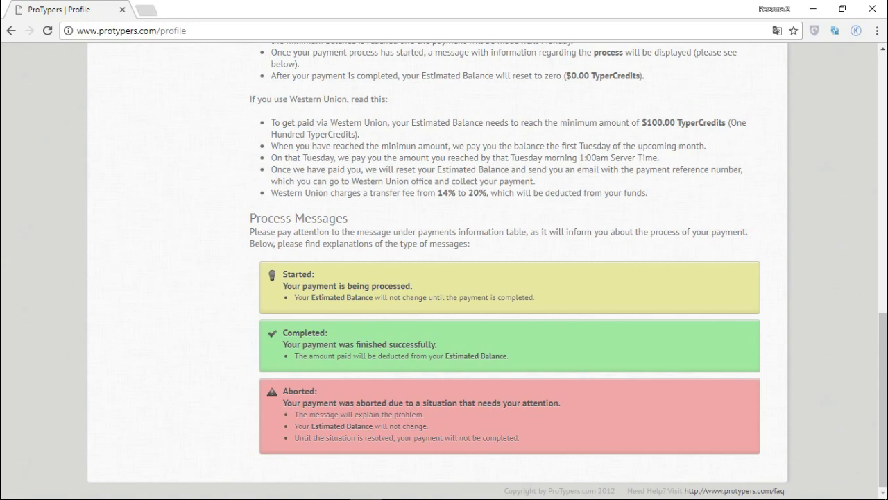
scroll(444, 278, "up", 4)
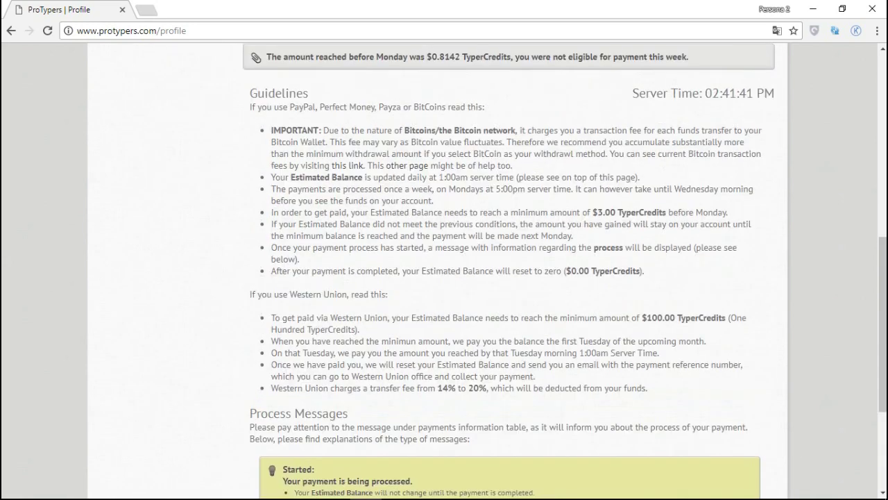
scroll(444, 277, "up", 6)
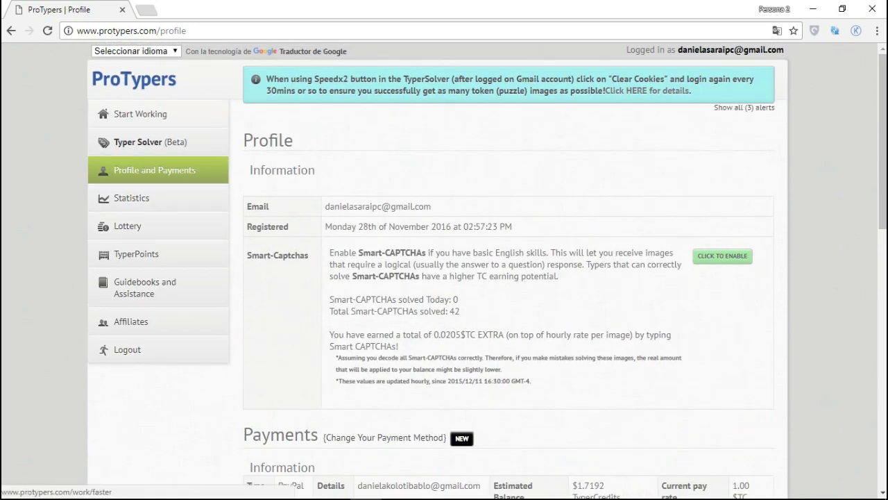
Step: Start a work session and submit the captcha answers 'ydoenst ubynam' and 'rshin hemillys'
left_click(140, 114)
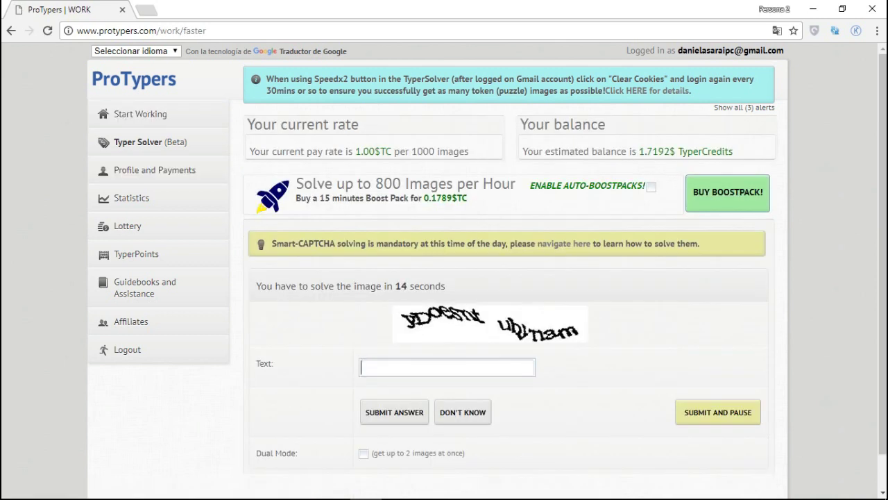
type("y")
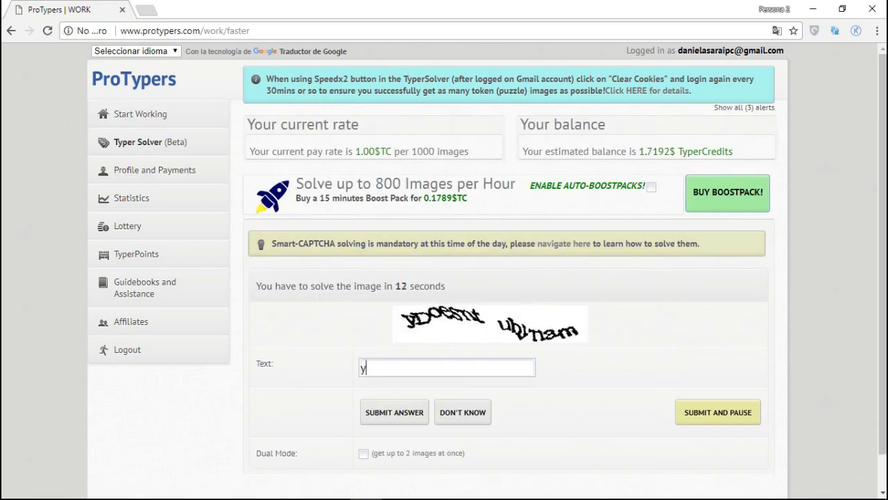
type("doenst ")
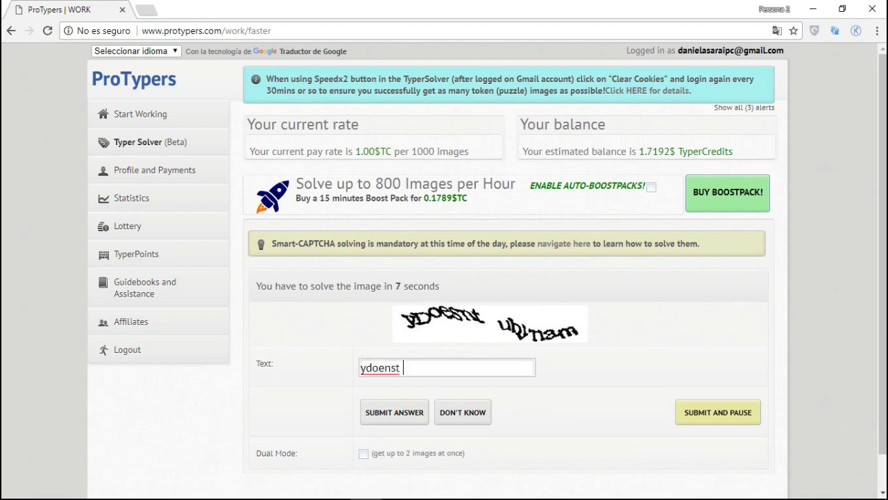
type("ubynam")
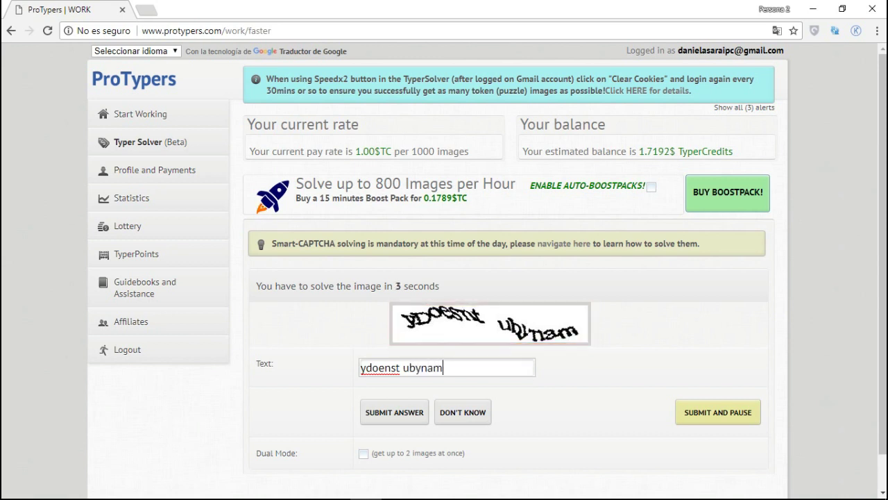
key("Return")
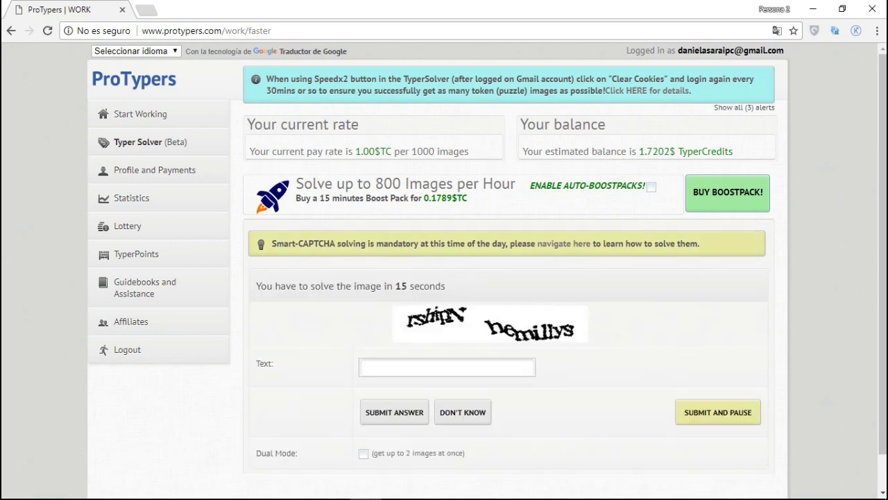
type("rshin hemillys")
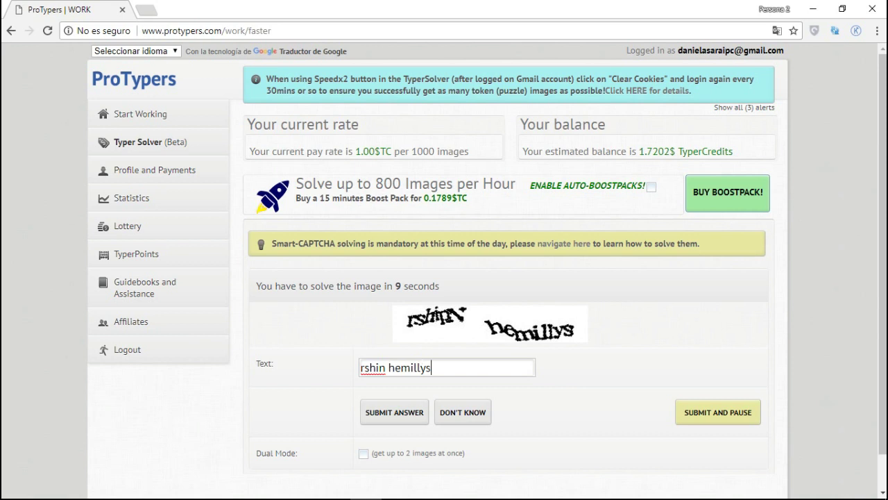
key("Return")
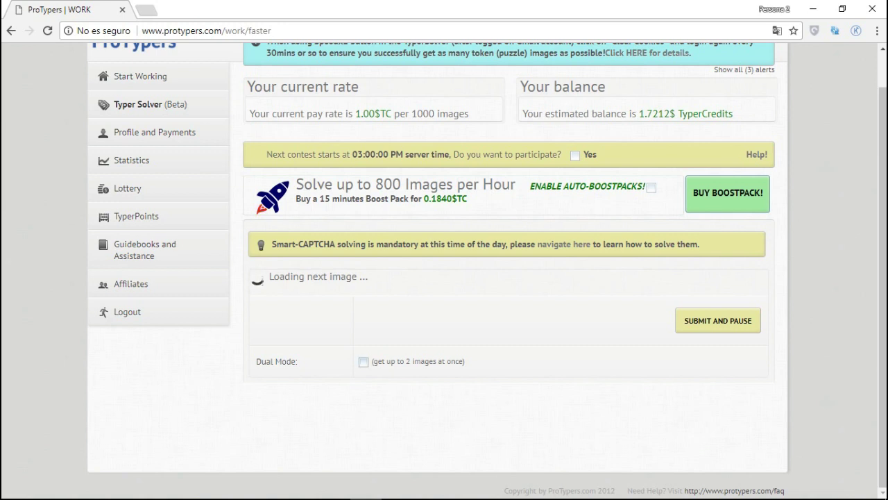
Step: Tick the Dual Mode checkbox below the captcha area
left_click(276, 361)
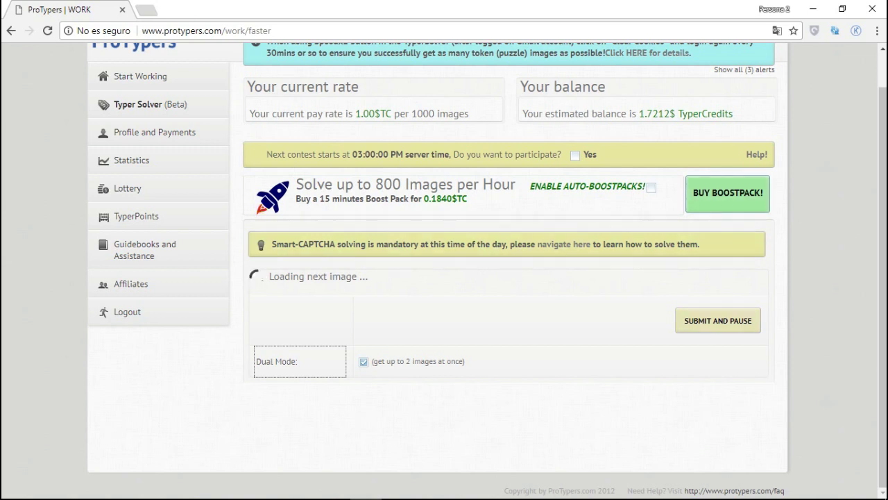
mouse_move(366, 496)
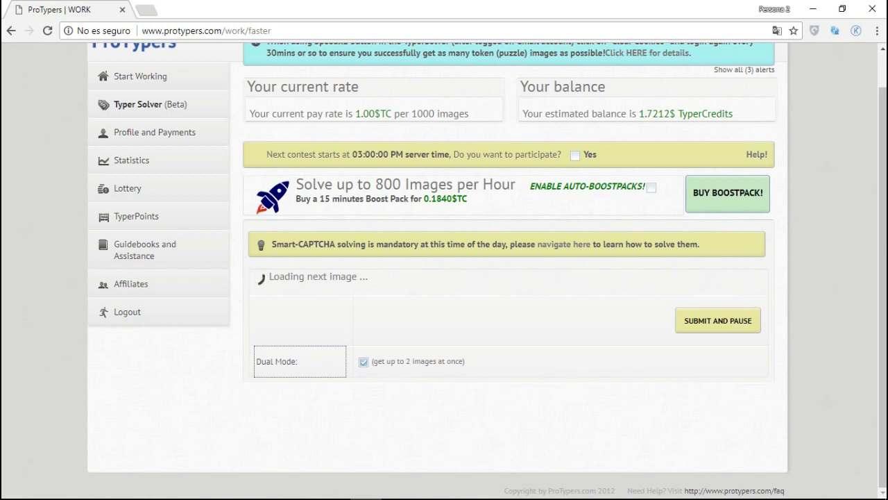
Step: Submit captchas 'carswell', 'cantrell casey', 'tvu 7512', 'uapu' and '21384 ng6Tas'
type("carswell")
key("Return")
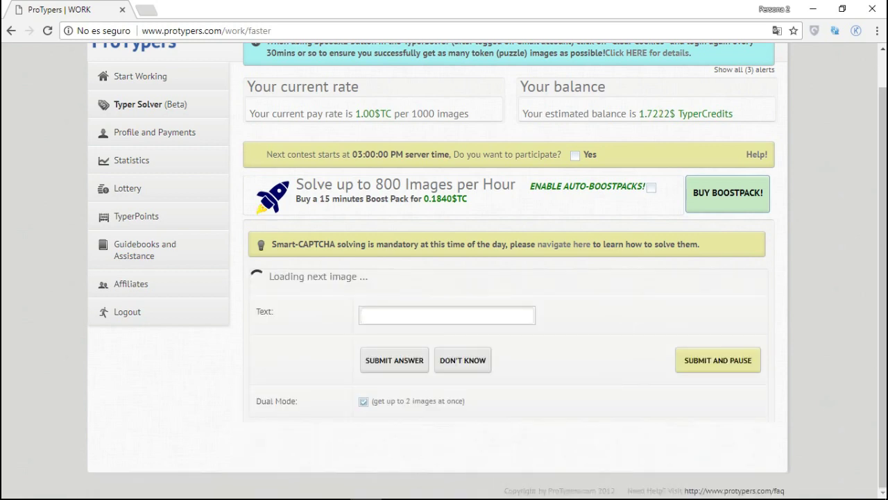
type("cantrell casey")
key("Return")
type("tvu ")
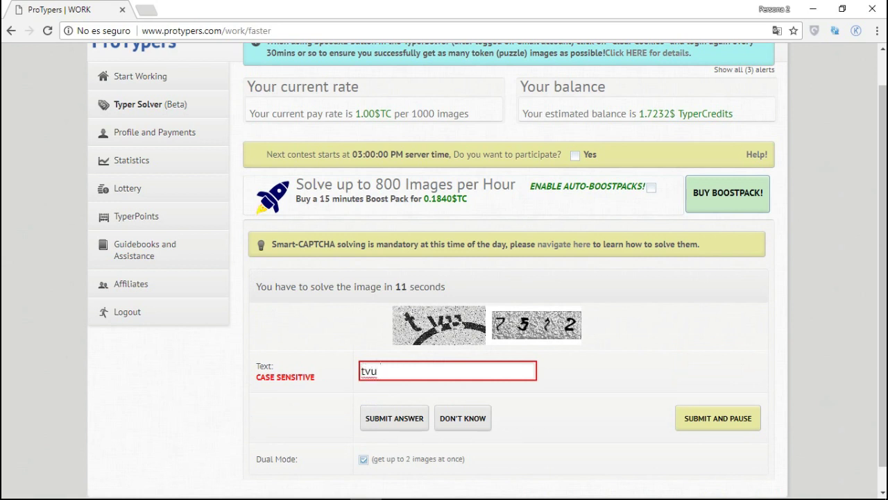
type("7512")
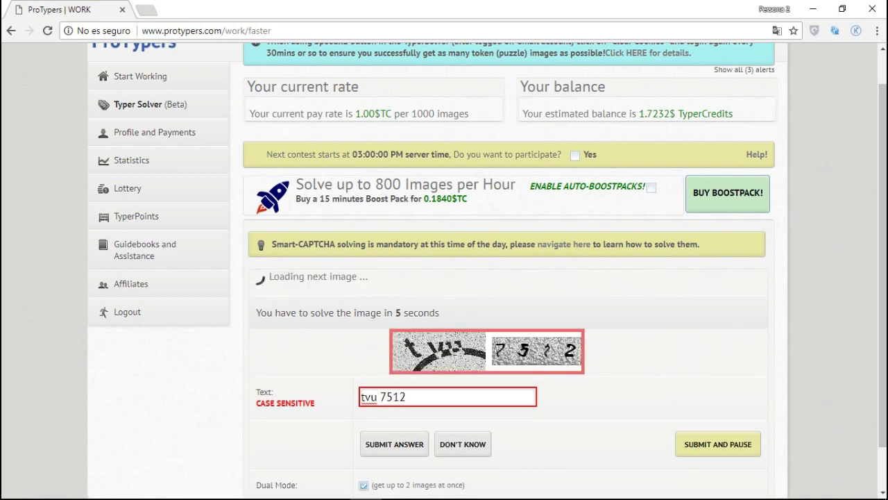
key("Return")
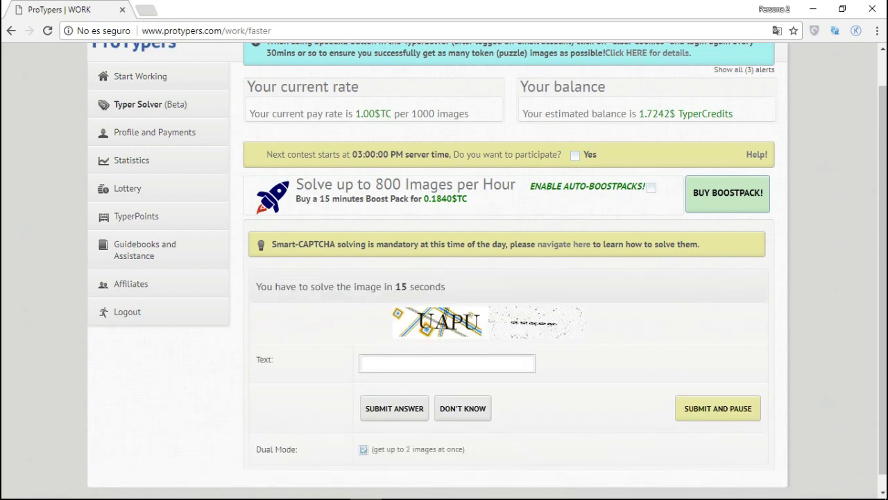
type("uapu")
key("Return")
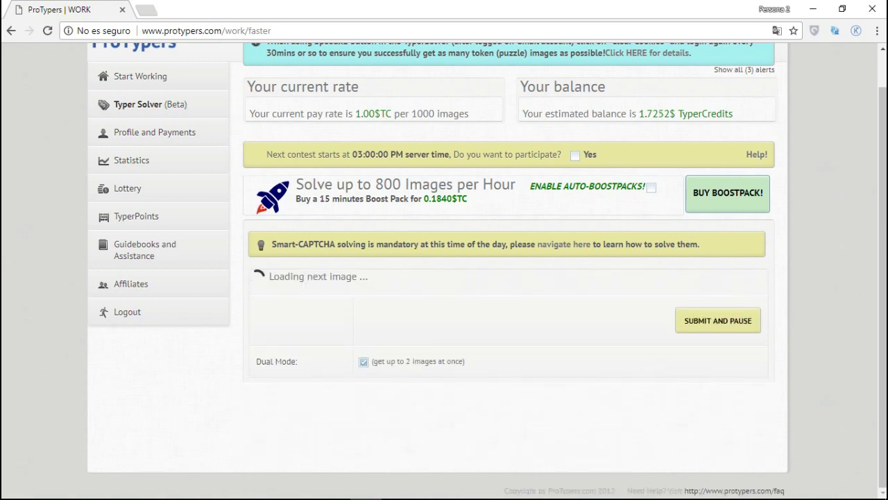
type("21384 ng6Tas")
key("Return")
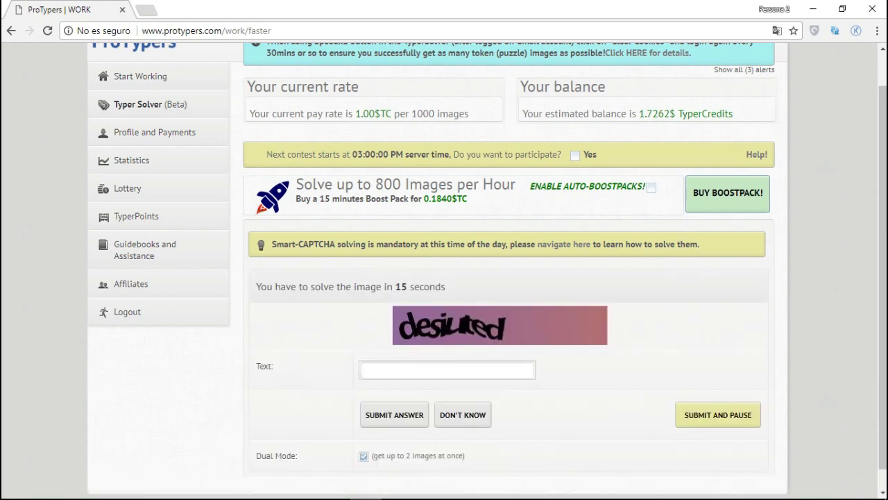
Step: Submit captchas 'desired', 'eighty six', '93b9 lkdr', 'myqtbr', 'fixnger' and 'SBWEP xivuke'
type("desired")
key("Return")
type("eighty six")
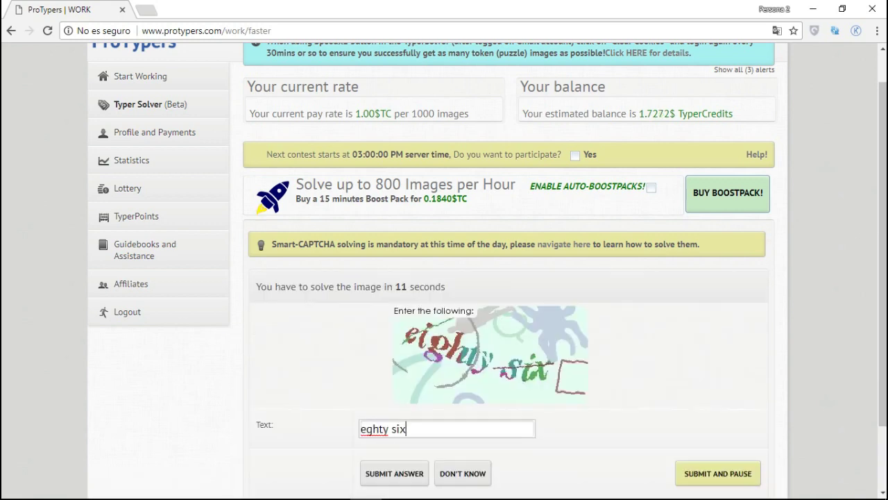
key("Return")
type("93b9 lkdr")
key("Return")
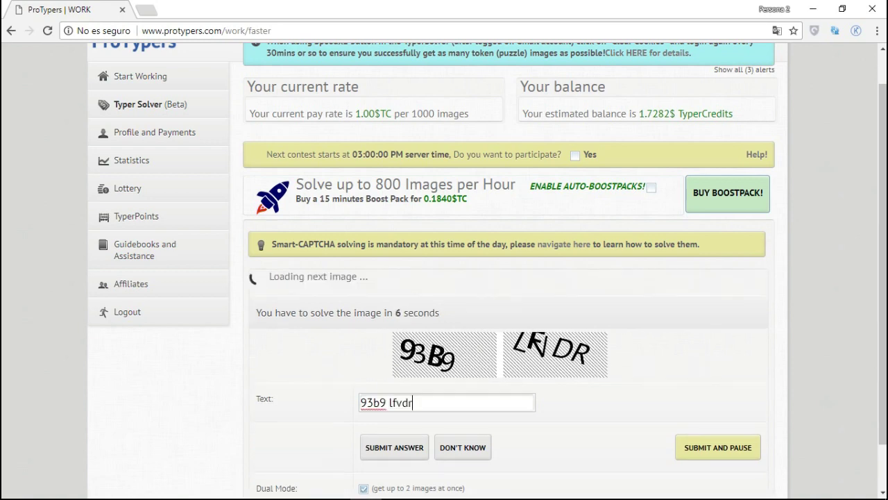
type("myqtbr")
key("Return")
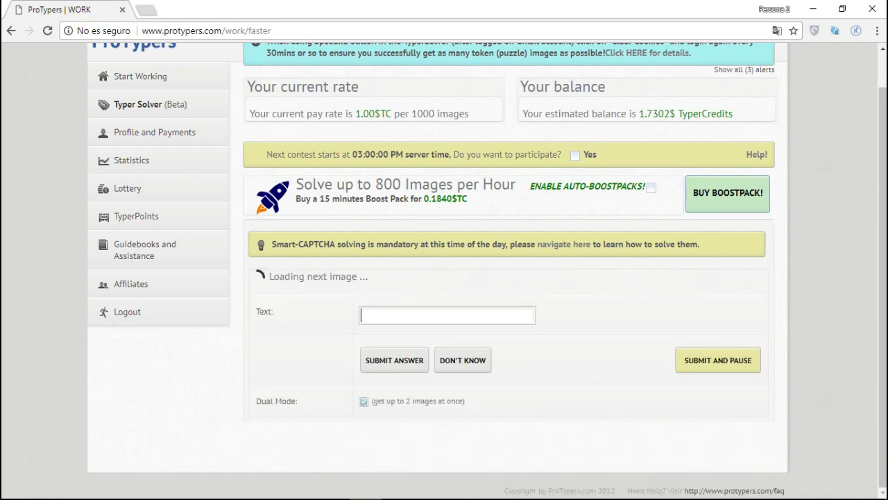
type("fixnger")
key("Return")
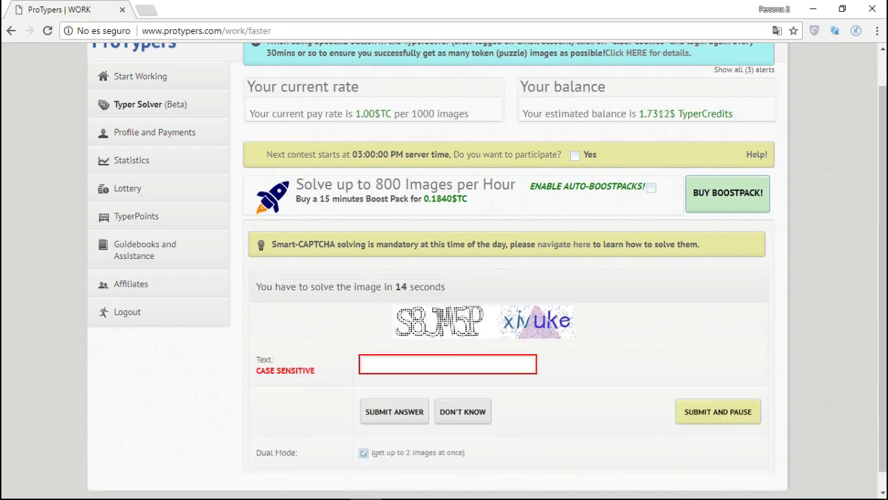
type("SBWEP xivuke")
key("Return")
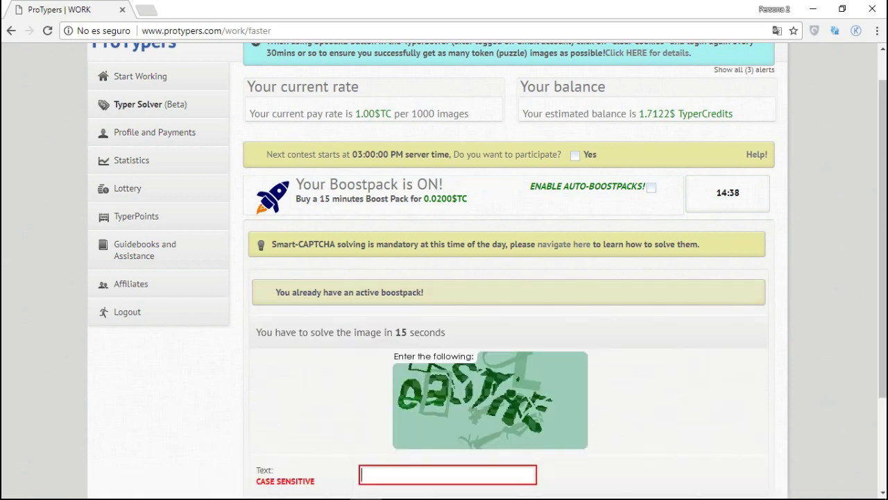
Step: Submit the captcha answers 'eastire', 'br7s8ly' and '24545 INTERNET'
scroll(444, 277, "down", 2)
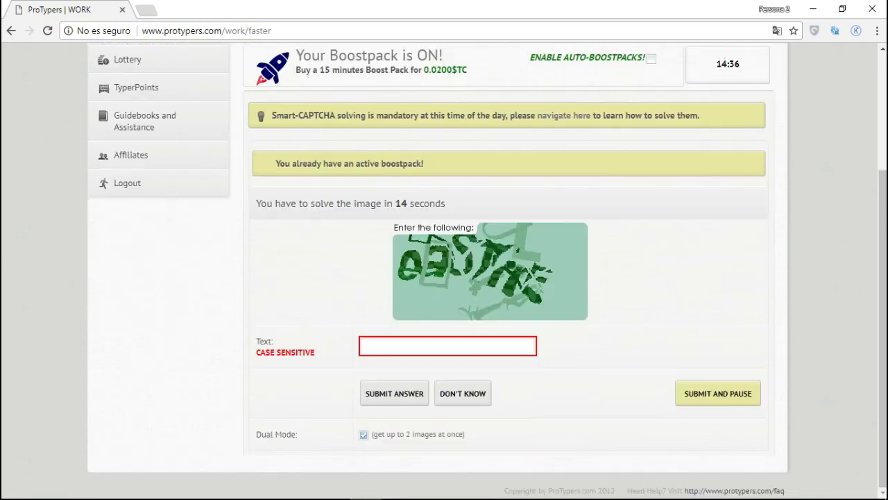
type("eastire")
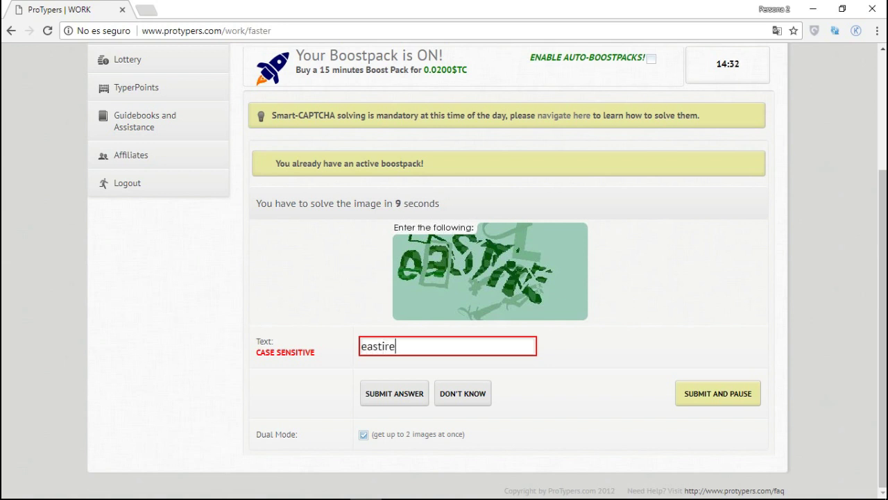
key("Return")
type("br7s")
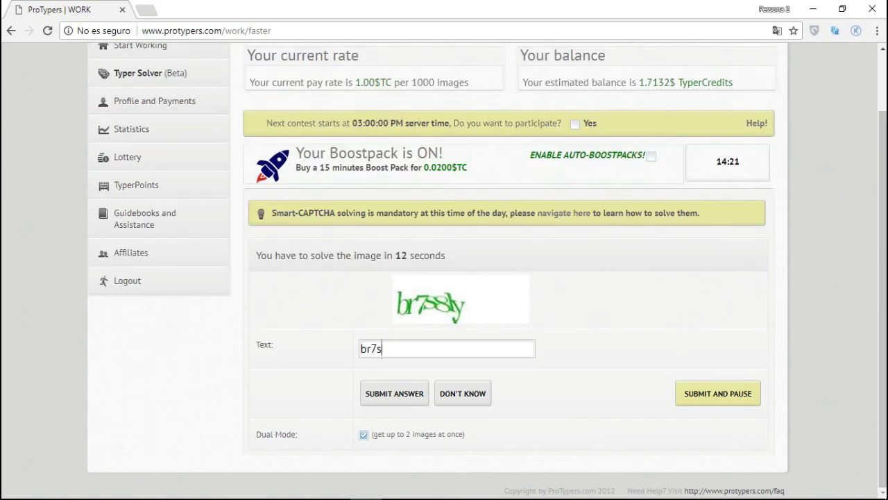
type("8ly")
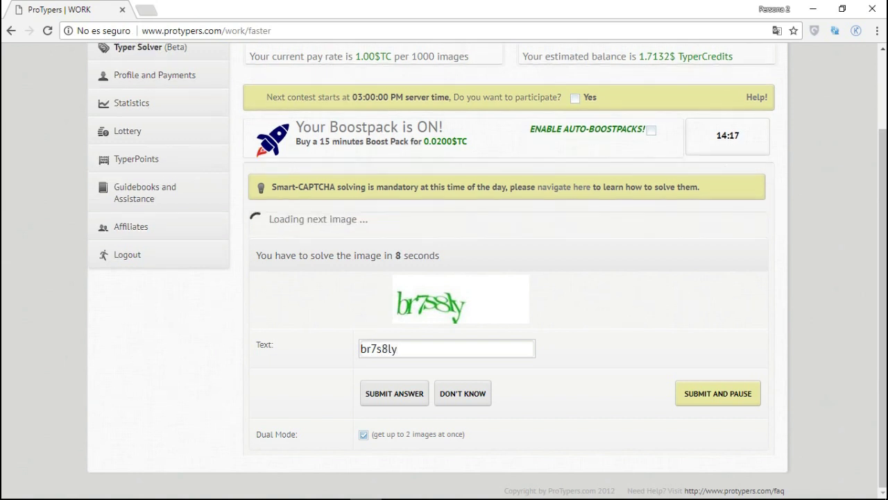
key("Return")
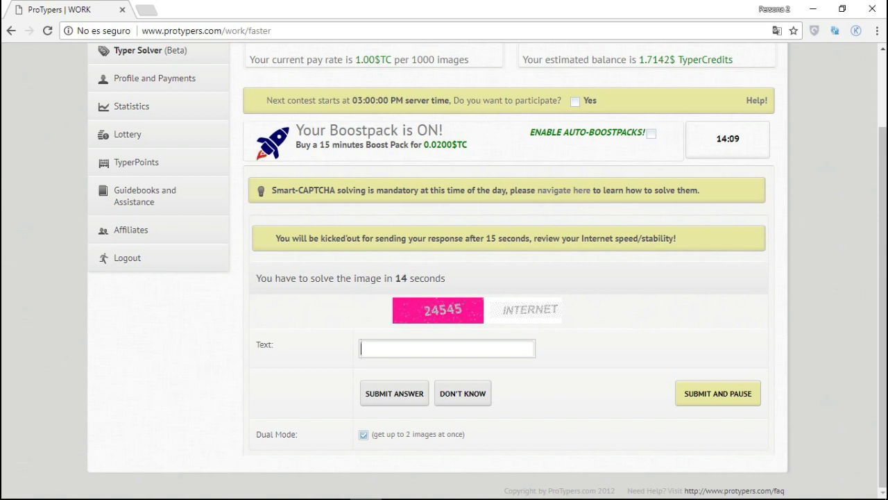
type("24545 INTERNET")
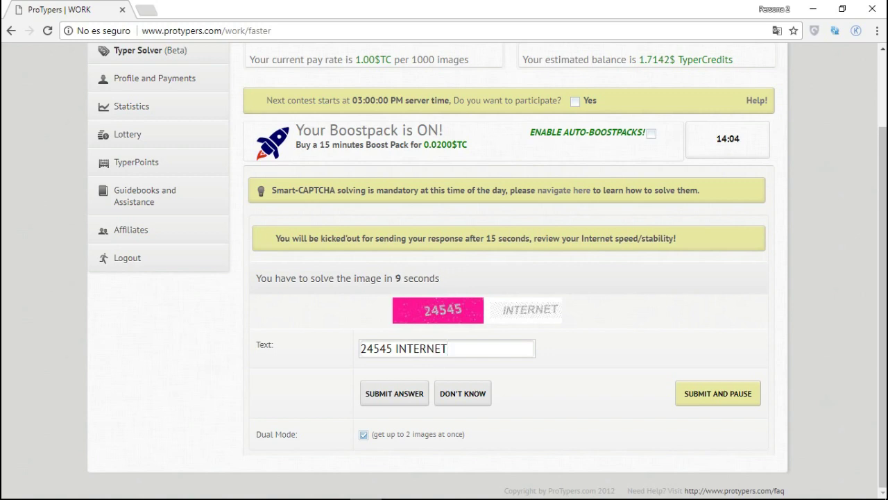
key("Return")
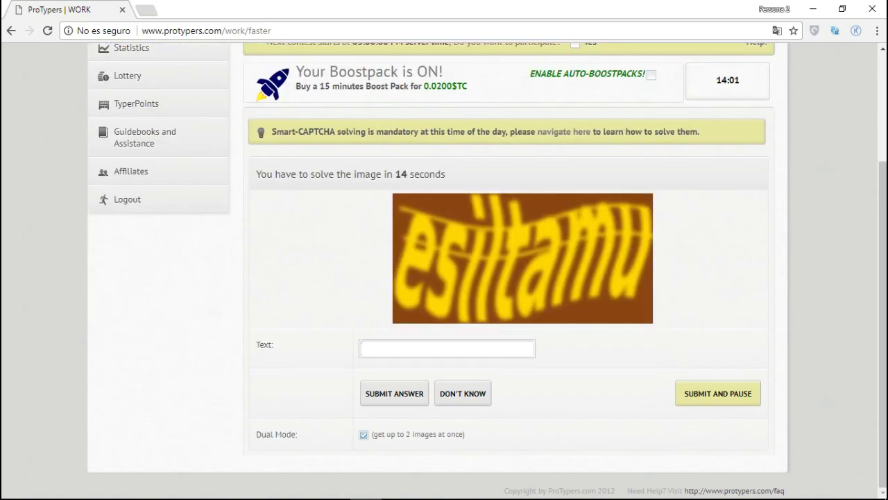
Step: Submit captchas 'esiltamu', 'once upon a time', '20235 check2' and 'THERECY', fixing typos
type("esiltamu")
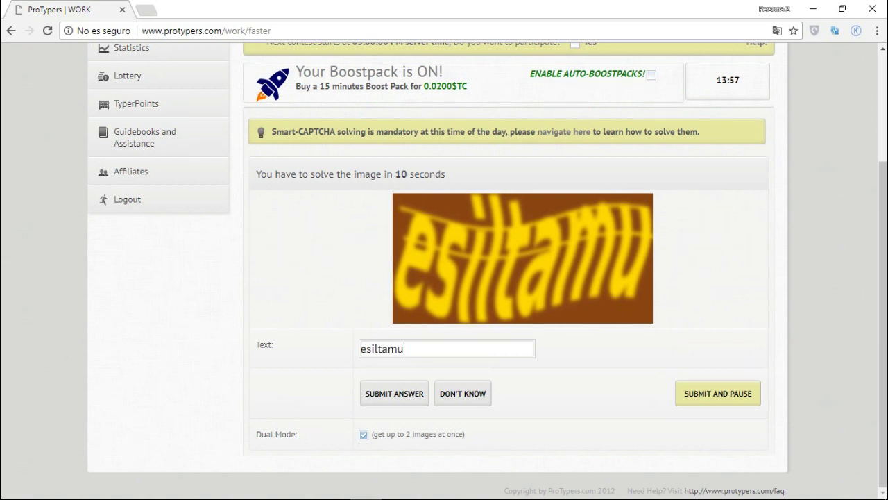
key("Return")
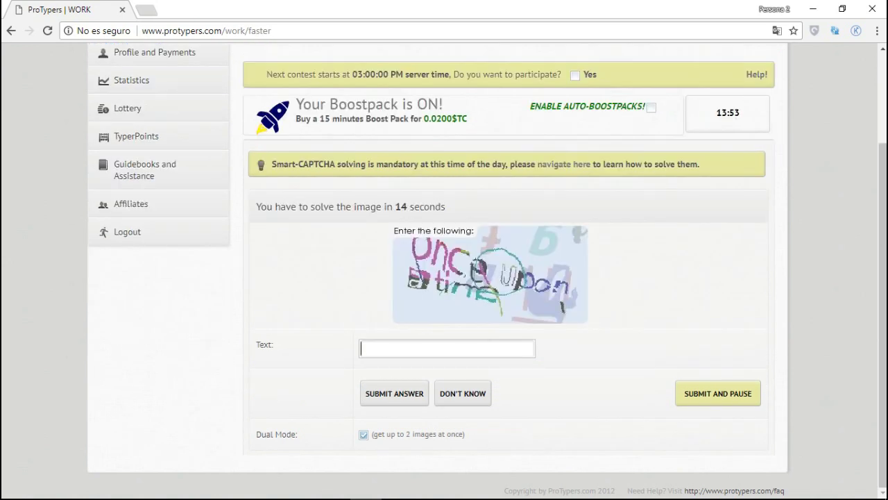
type("once upon a tie")
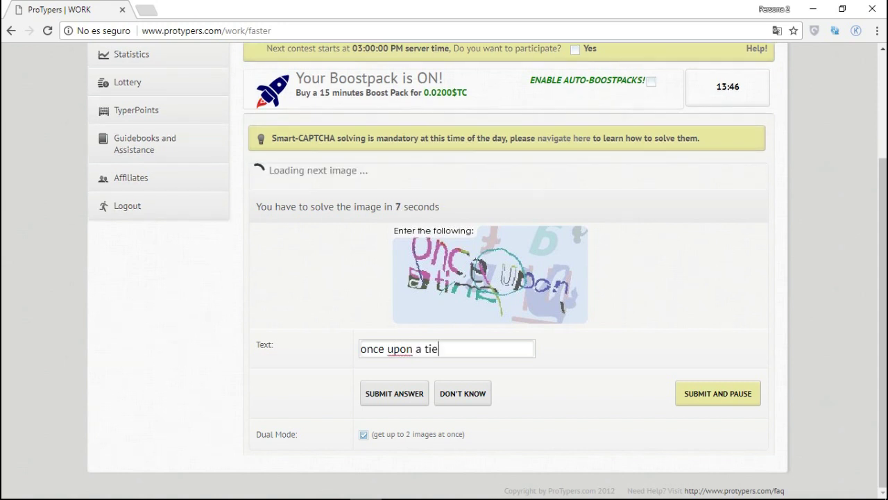
key("BackSpace")
type("me")
key("Return")
type("202")
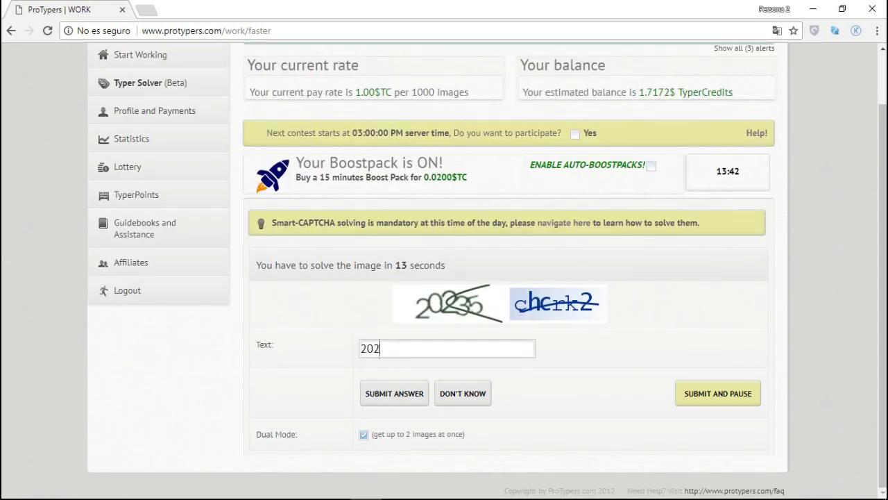
type("35 check2")
key("Return")
type("THE")
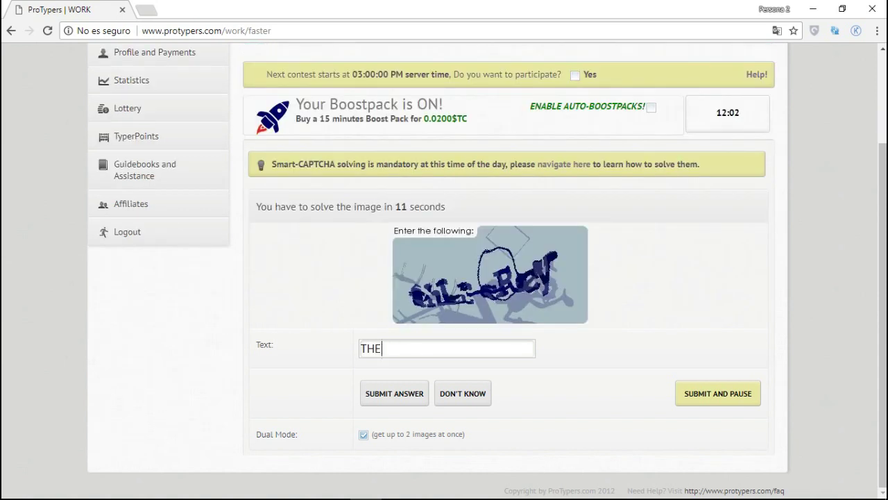
type("REC")
key("BackSpace")
type("CY")
key("Return")
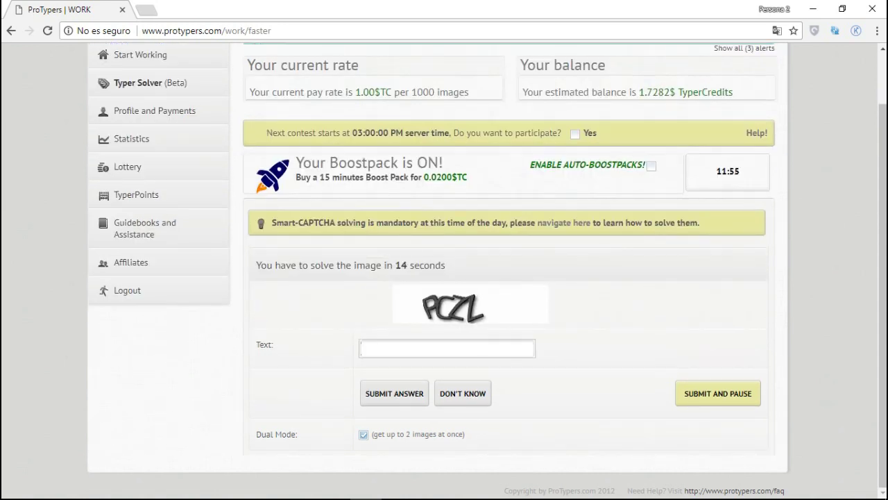
Step: Submit captchas 'PCZL', 'AH1BO4', 'IRTATAPA', 'w4zvic', 'deapper' and 'dd 888'
type("PCZL")
key("Return")
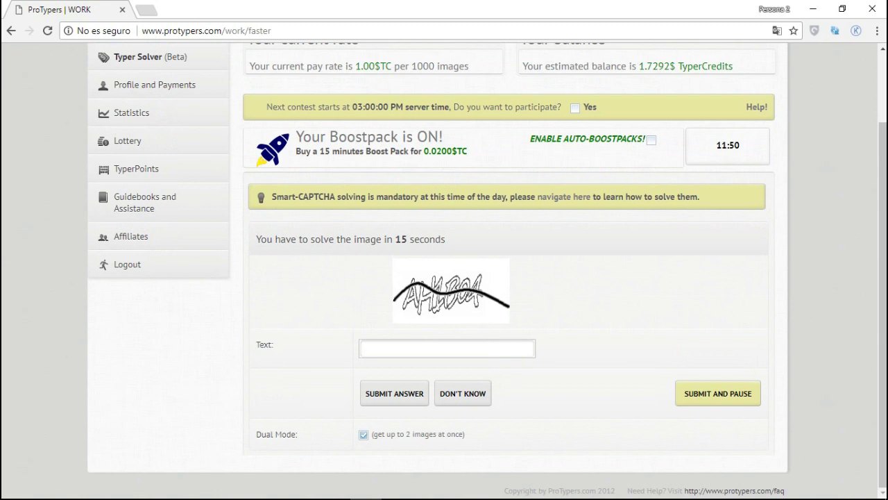
type("AH1BO4")
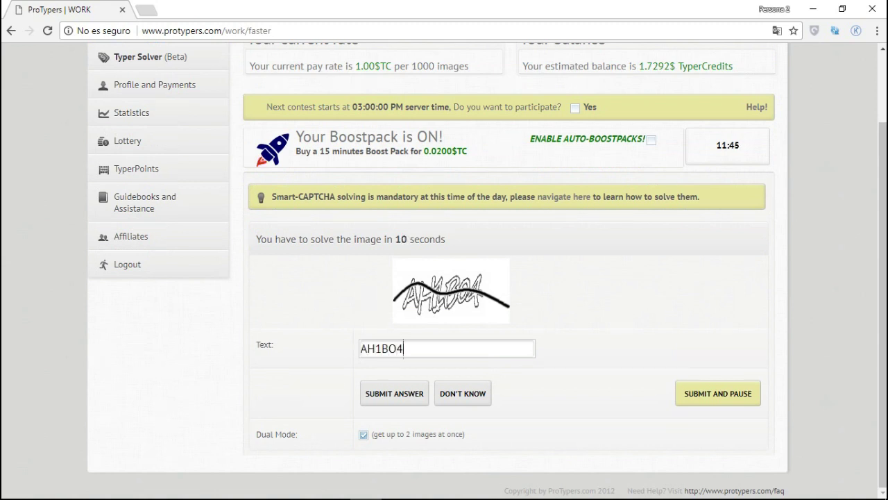
key("Return")
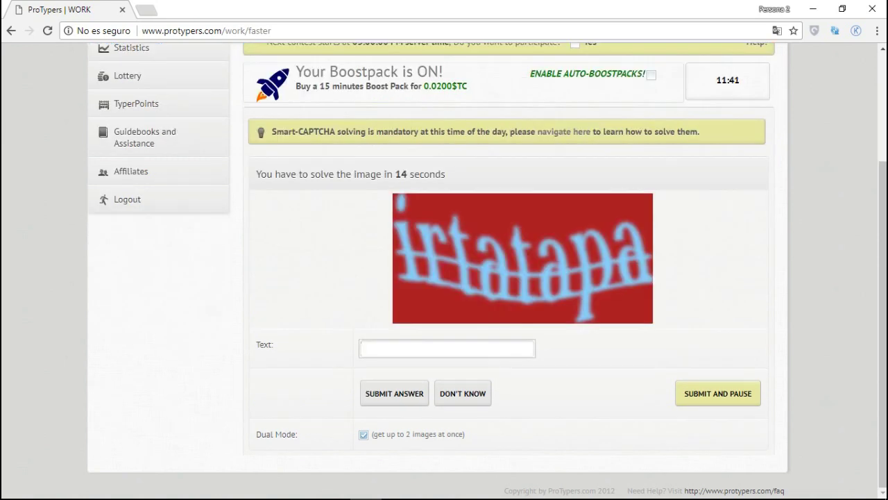
type("IRTATAP")
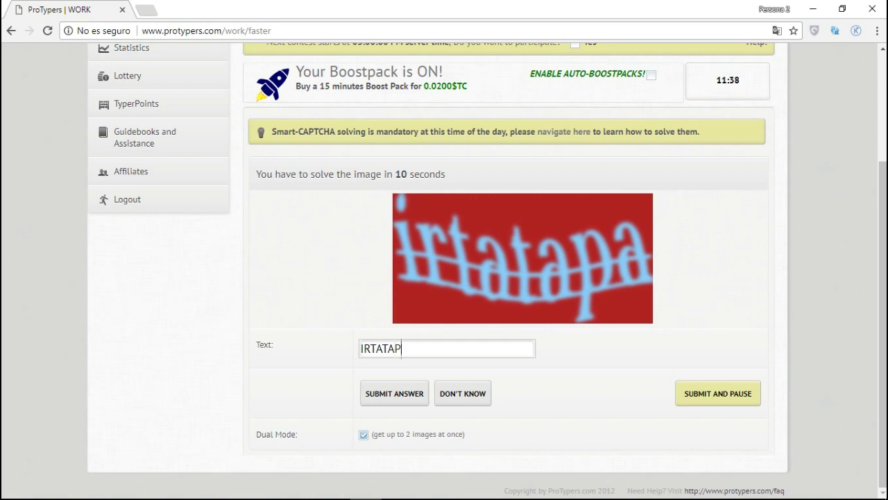
type("A")
key("Return")
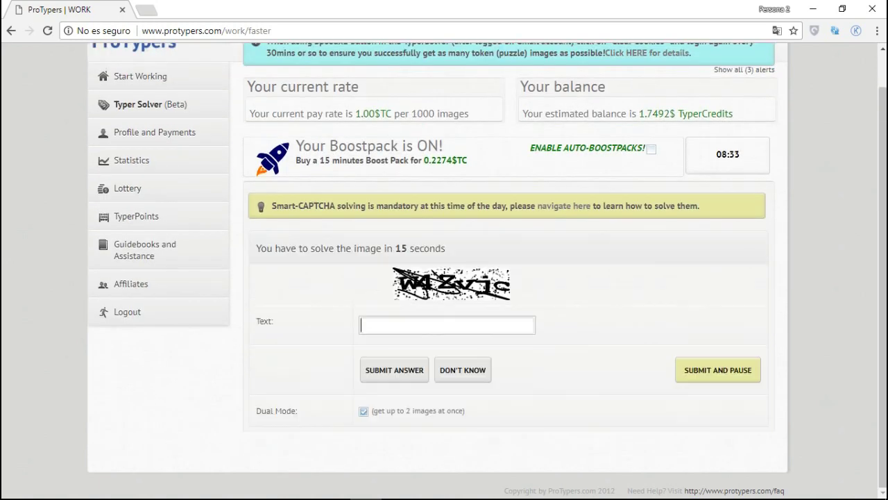
type("w4zvic")
key("Return")
type("deapper")
key("Return")
type("dd 888")
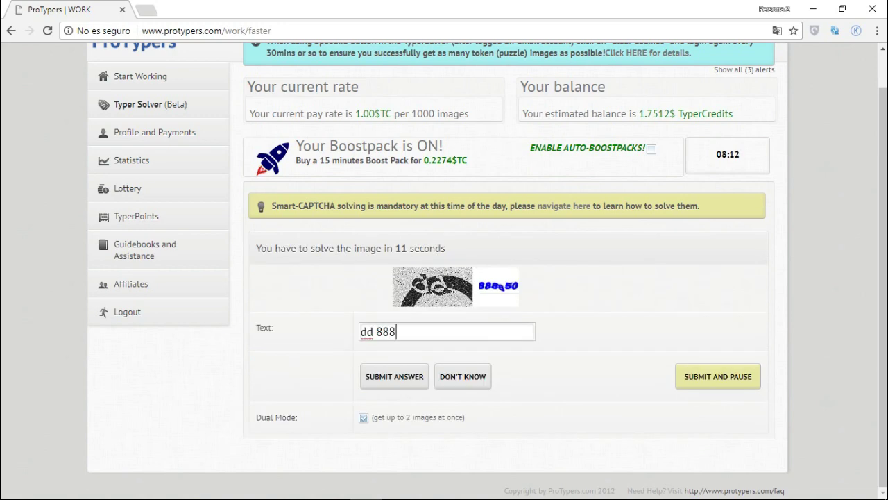
key("Return")
key("Return")
Step: Submit captchas '432443 fk3ww', 'pay', 'ekfdm', 'fay le', 'nwd25' and 'e8aog dh'
type("432443 fk3ww")
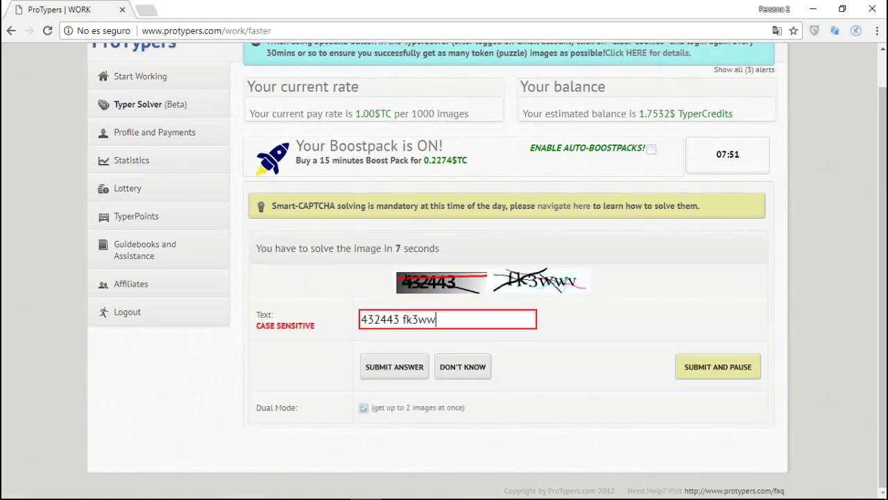
key("Return")
type("pay")
key("Return")
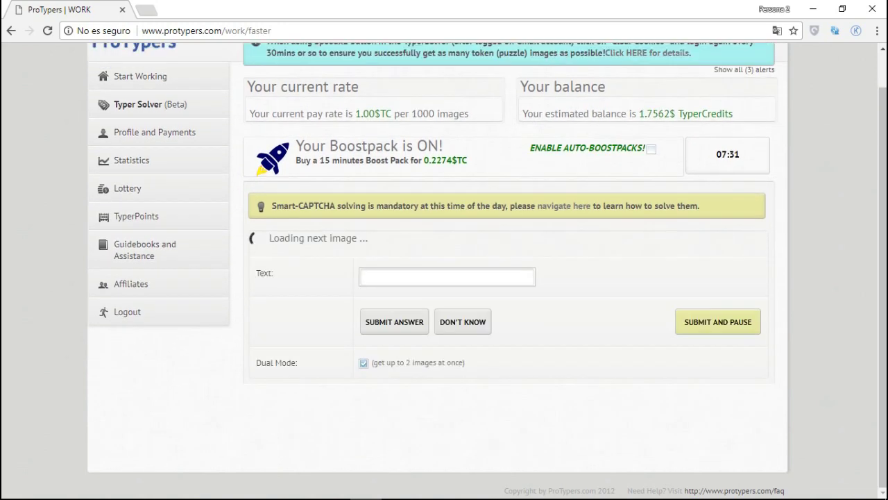
type("ekfdm")
key("Return")
type("fay le")
key("Return")
type("nwd25")
key("Return")
type("e8aog dh")
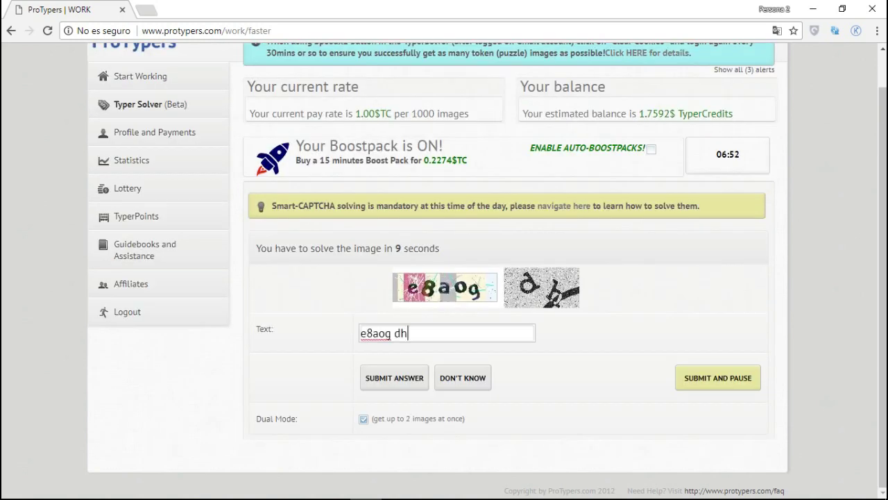
key("Return")
Step: Submit captchas '5ah8cv', 'McKb', 'L' and 'rssalt'
type("5ah8cv")
key("Return")
type("McKb")
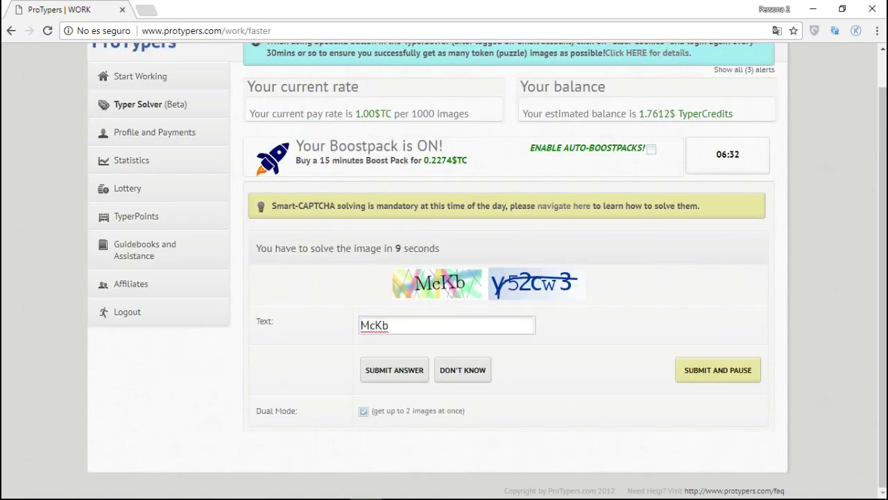
key("Return")
type("L")
key("Return")
type("rssalt")
key("Return")
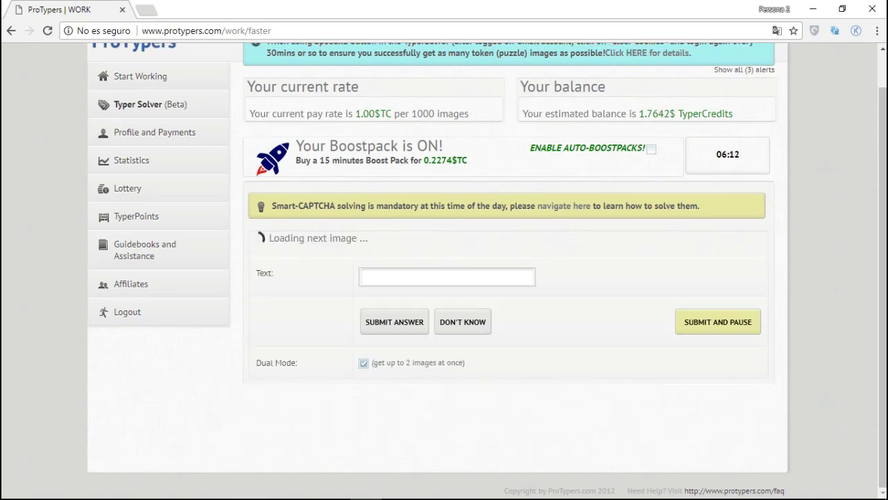
Step: Submit captchas 'c7cp2 gk5wce', 'WALNUT VILLA', 'buaA9M' and 'isde cue deating'
type("c7cp2 gk5wce")
key("Return")
type("WALNUT VIL")
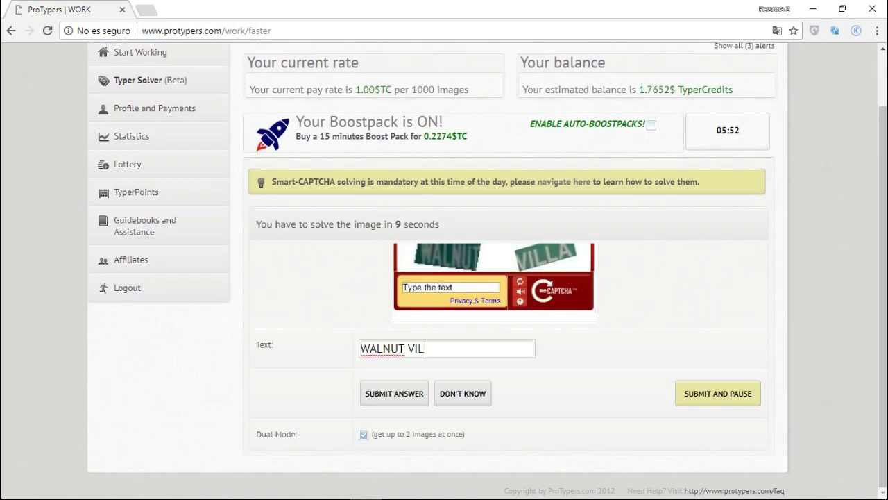
type("LA")
key("Return")
type("buaA9M")
key("Return")
type("isde cue")
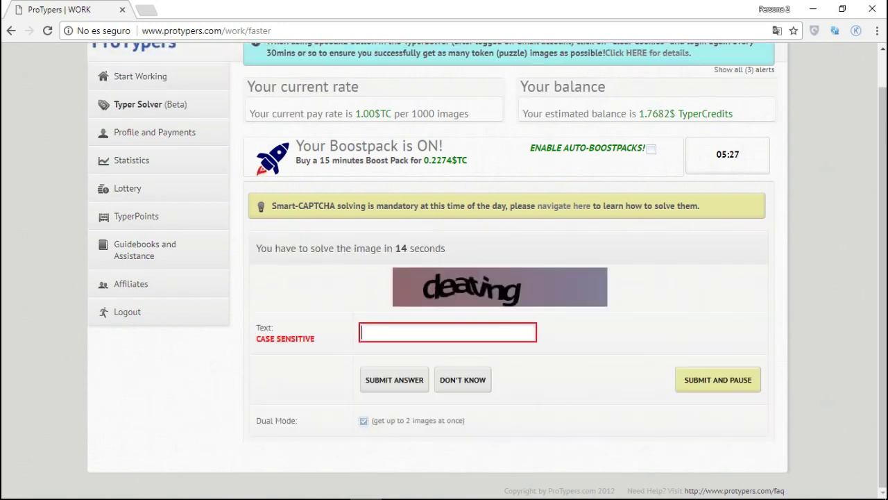
type("deating")
key("Return")
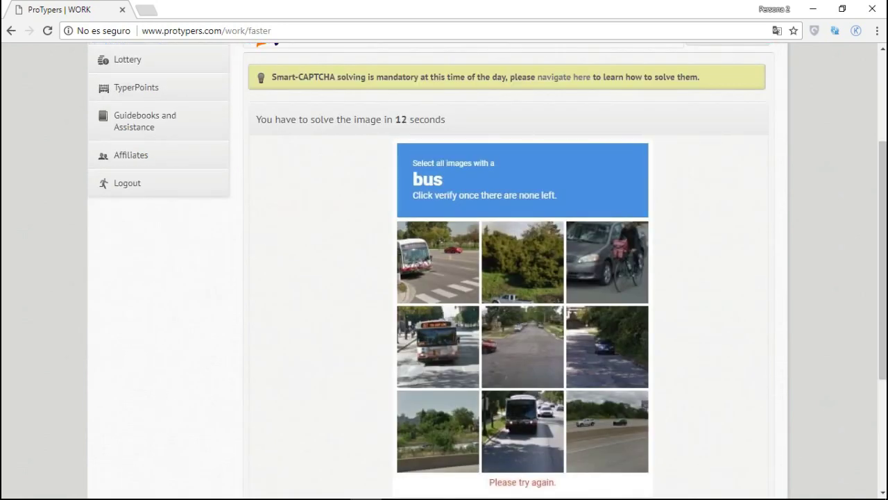
Step: Select the three bus tiles and verify the image challenge
left_click(424, 253)
left_click(434, 326)
left_click(511, 412)
scroll(523, 313, "down", 2)
left_click(615, 478)
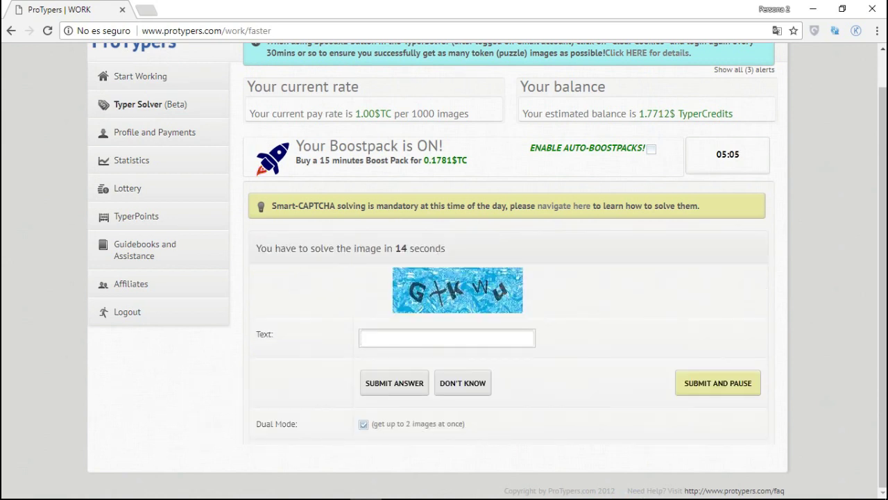
Step: Enter and submit the captcha answers gxkwu, b6ywfq/thissL and fureduni
type("gxkwu")
key("Return")
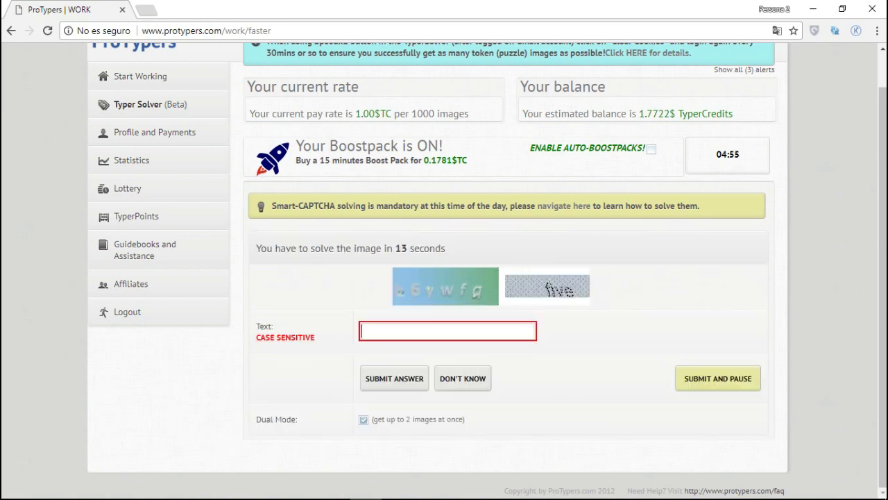
type("b6ywfq")
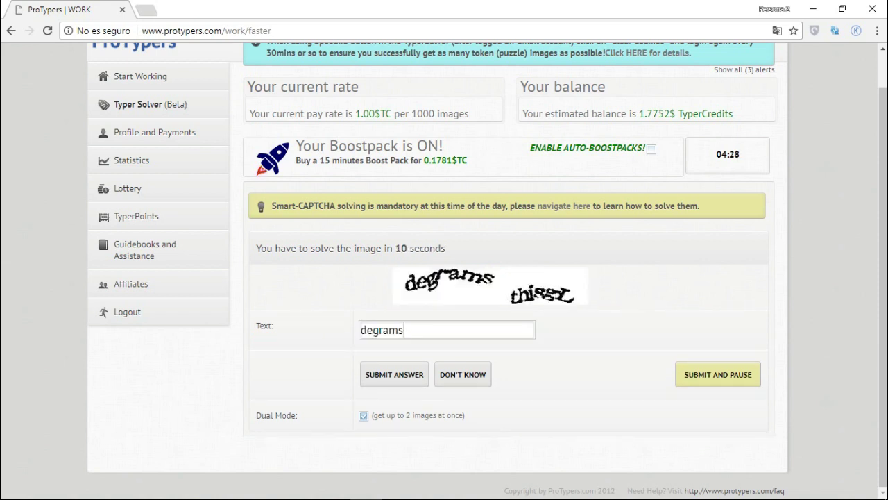
type("thi")
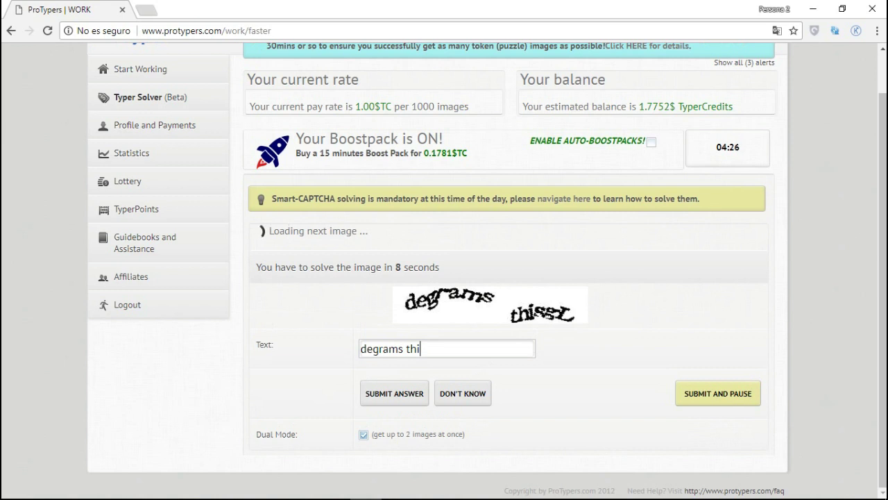
type("ssL")
key("Return")
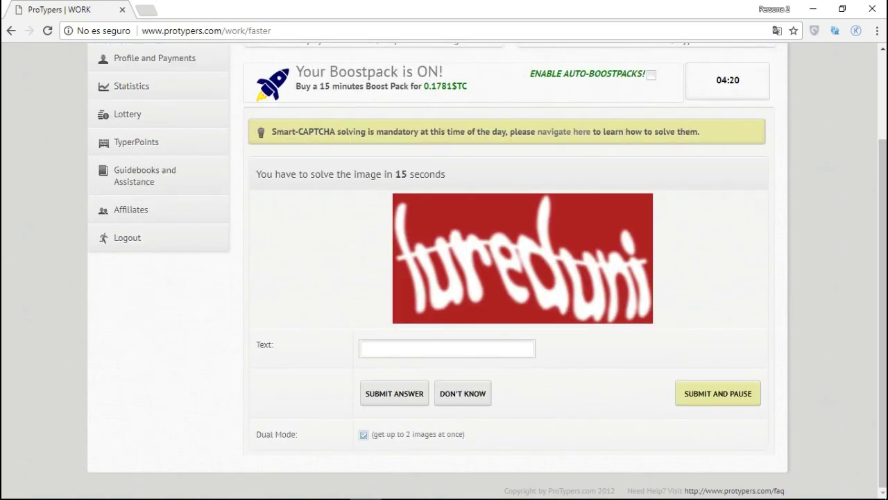
type("furedu")
type("ni")
key("Return")
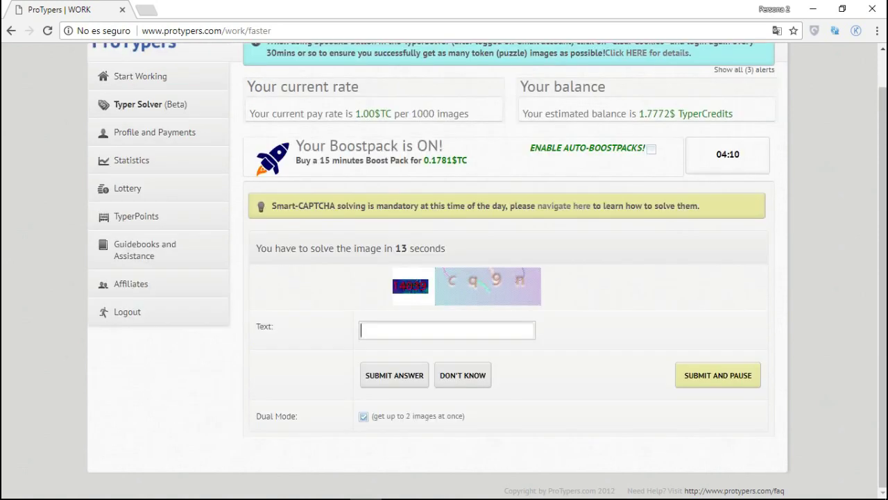
Step: Submit answers 14039 cq9n, A29Yms, anyches, freezer, pauu, 358869 rg, 7mzh8r and KHNHrW X3GT5
type("14039 cq9n")
key("Return")
type("A29Yms")
key("Return")
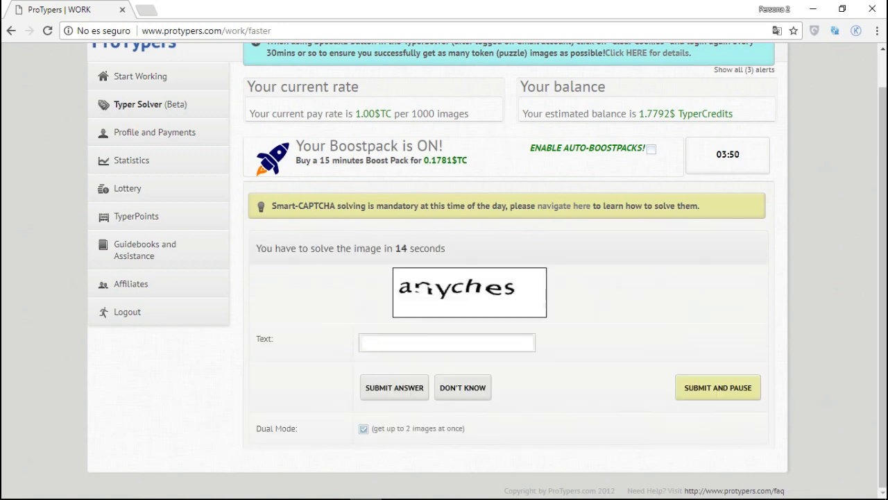
type("anyches")
key("Return")
type("freezer")
key("Return")
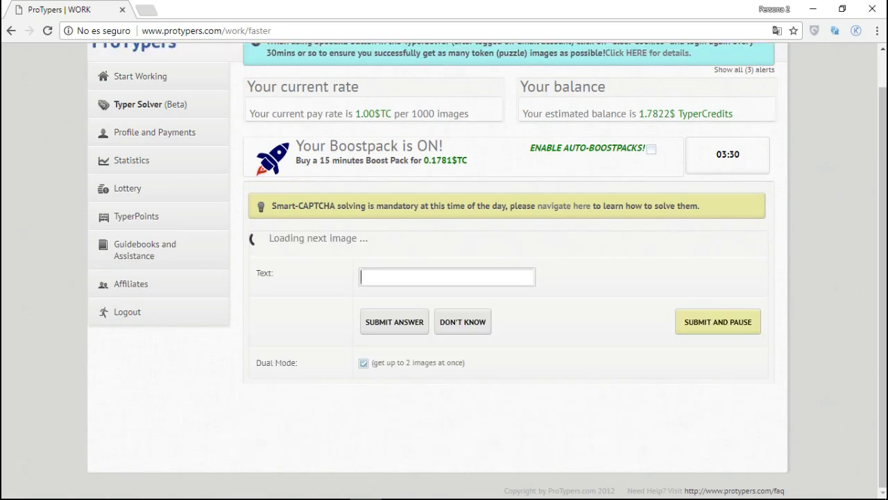
type("pauu")
key("Return")
type("35")
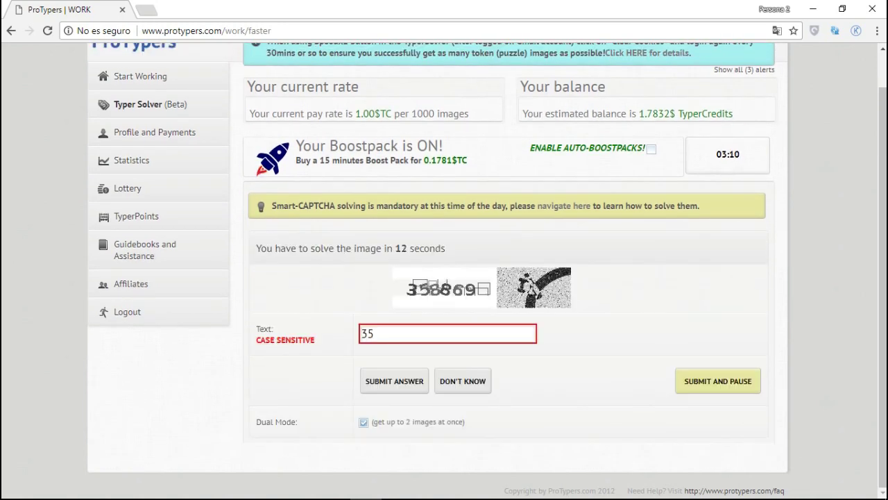
type("8869 rg")
key("Return")
type("7mzh8r")
key("Return")
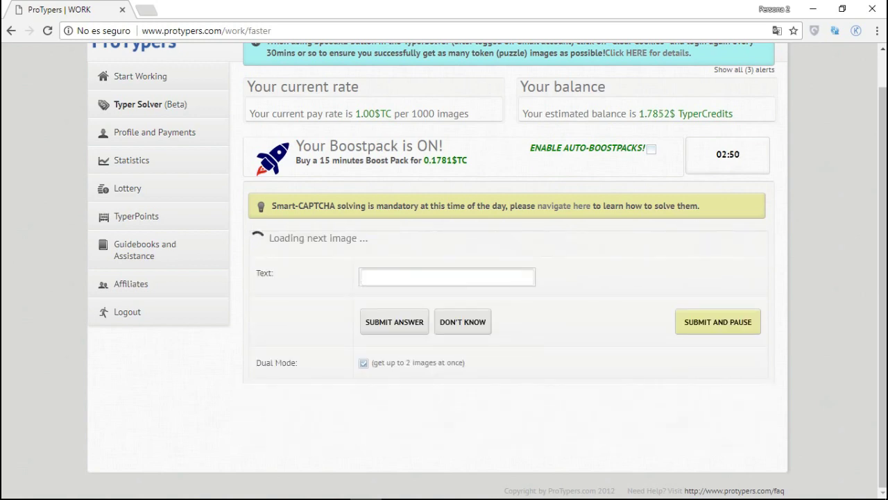
type("KHNHrW X3GT5")
key("Return")
Step: Submit answers XCYYJY, 0298 yxbnbq, 10243 MCH4E, guilhem, ch689k, VDN5KH 8574 and eDcQaG 62845
type("XCYYJY")
key("Return")
type("0298 yxbnbq")
key("Return")
type("10243 MCH")
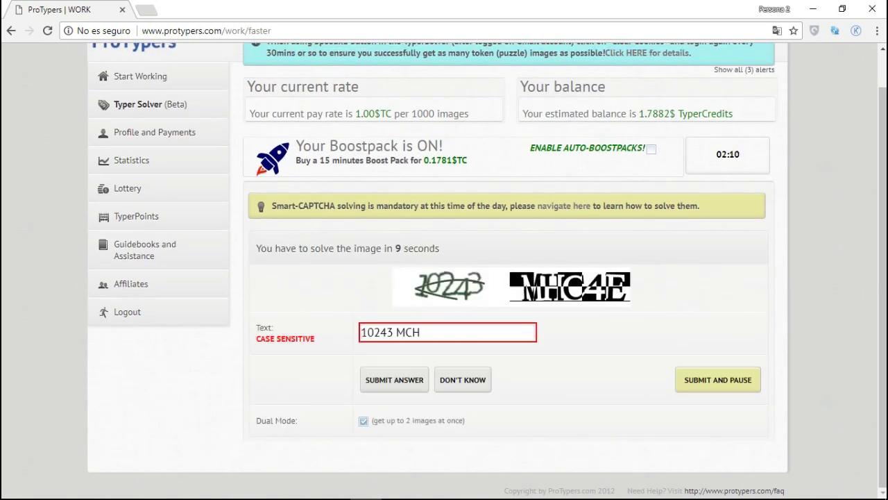
type("4E")
key("Return")
type("guilhem")
key("Return")
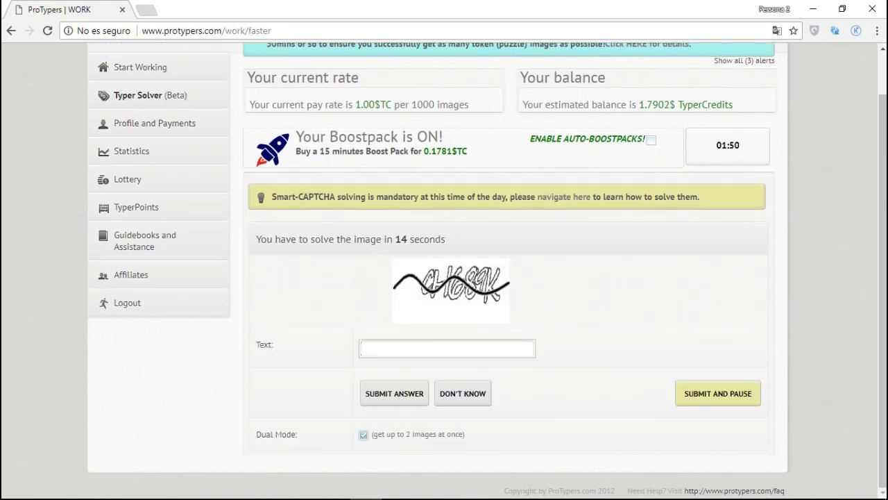
type("ch689k")
key("Return")
type("VDN5KH 8574")
key("Return")
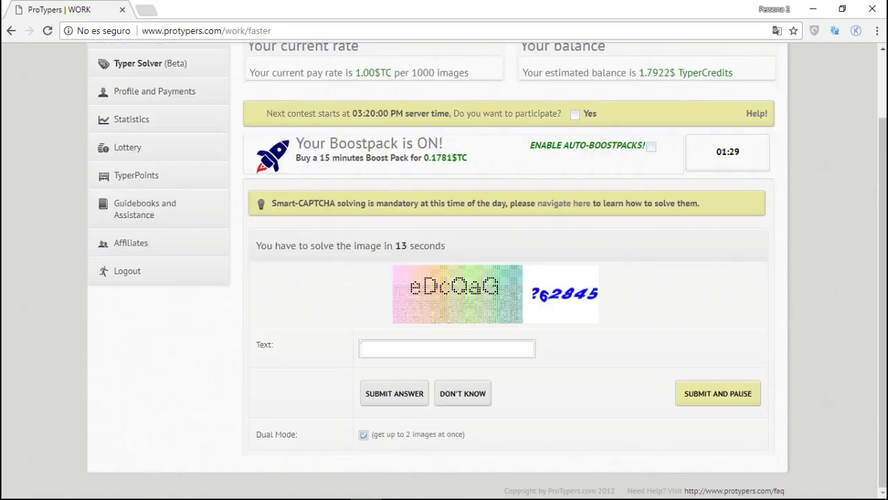
type("eDcQaG 62845")
key("Return")
Step: Submit agZR4P, 6sfrop, 2879 9020, n6pp3, 9kpyc, yaoB50 and 0C&eAd, reaching 1.8002 TyperCredits
type("agZR4P")
key("Return")
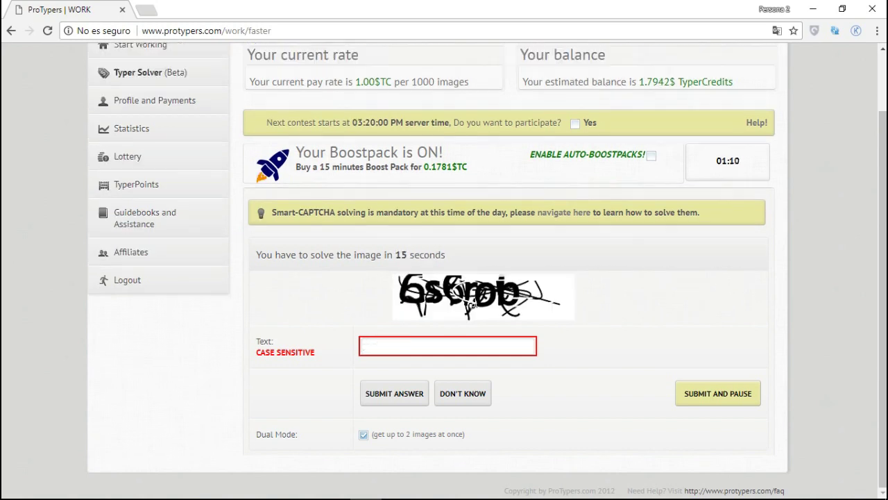
type("6sfrop")
key("Return")
type("2879 9020")
key("Return")
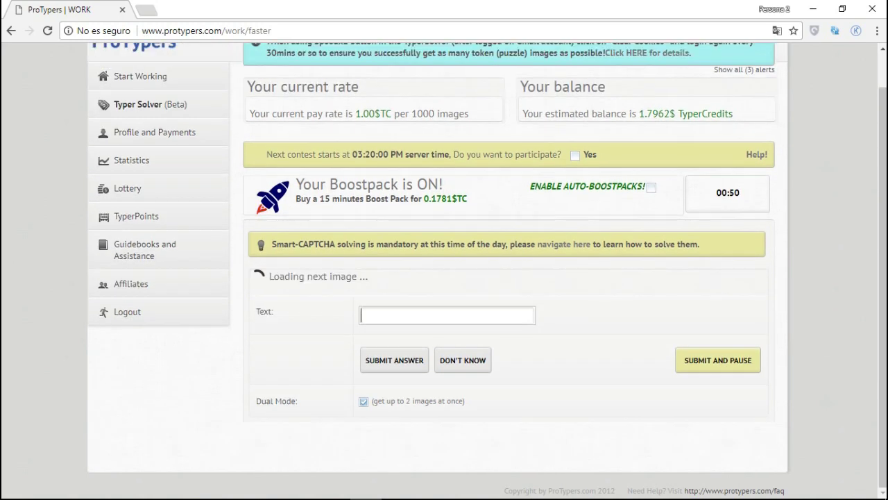
type("n6pp3")
key("Return")
type("9kpycr")
key("Return")
type("yaoB50")
key("Return")
key("Return")
type("0")
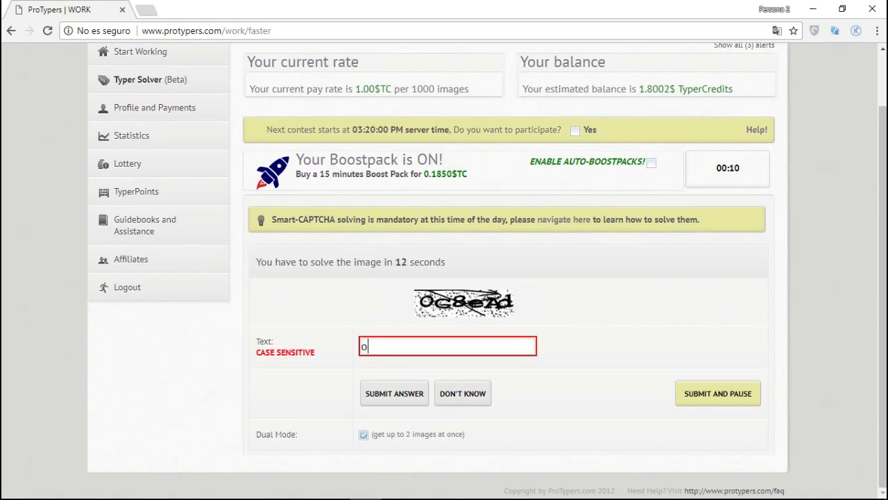
type("C&eAd")
key("Return")
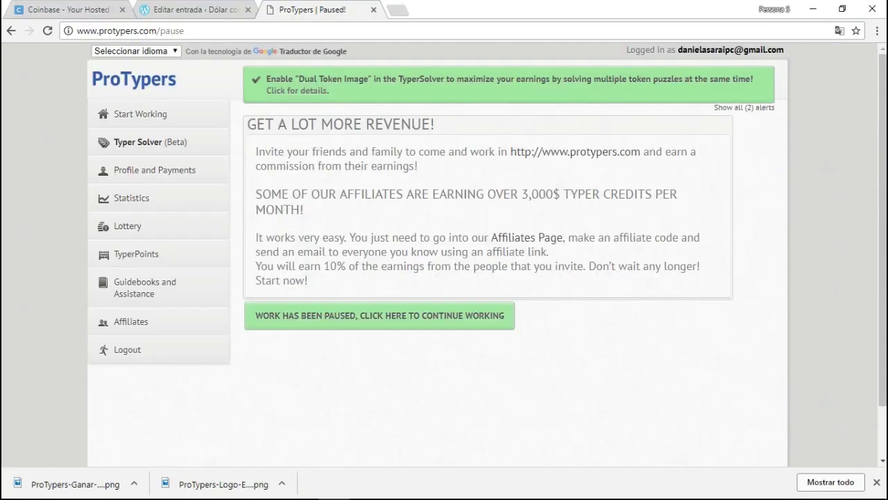